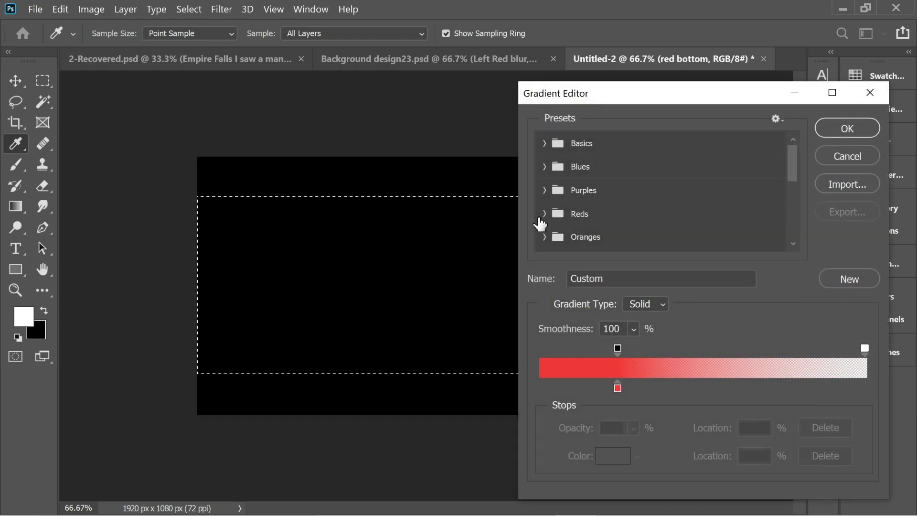
Check the stops of the custom red-to-transparent gradient in the Gradient Editor and accept the gradient
{"action": "left_click", "coordinate": [618, 349]}
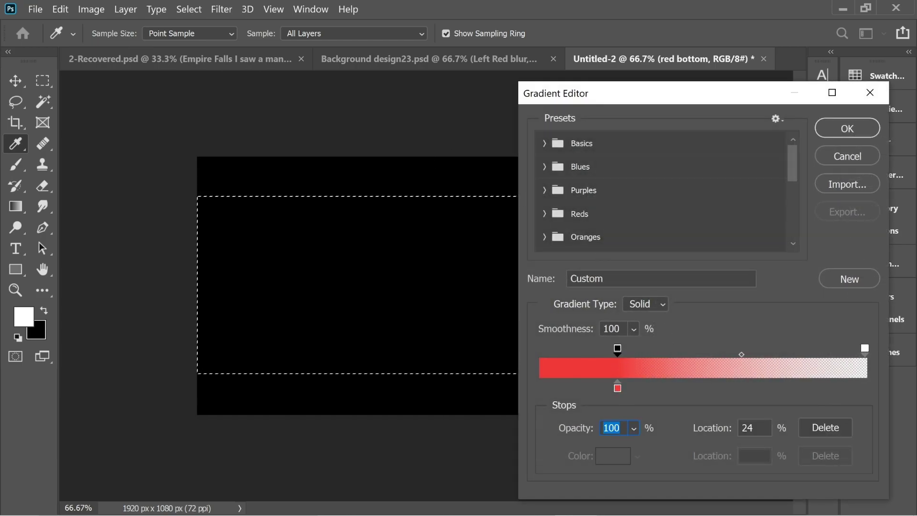
{"action": "left_click", "coordinate": [618, 387]}
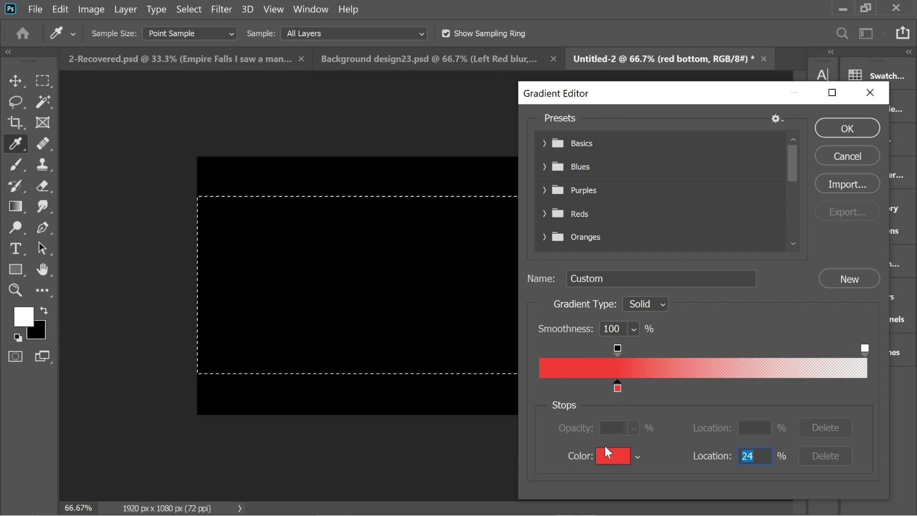
{"action": "left_click_drag", "start_coordinate": [870, 391], "coordinate": [915, 435]}
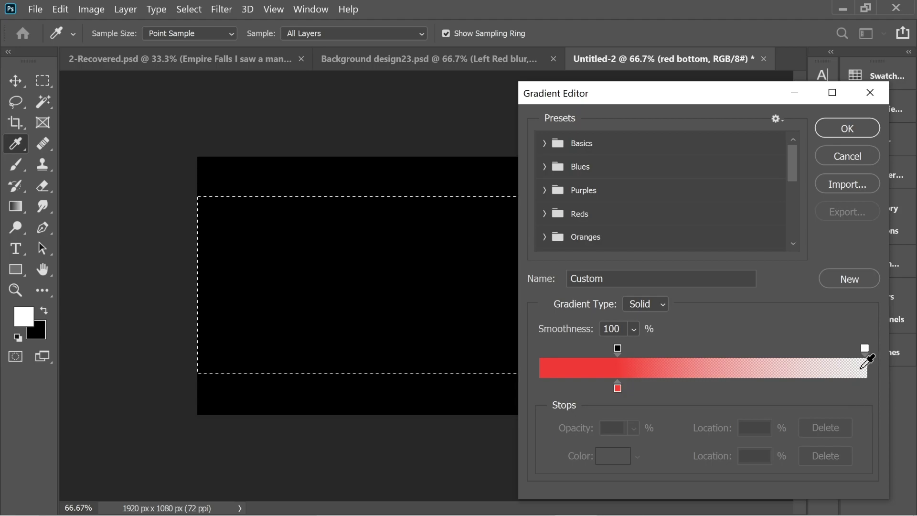
{"action": "left_click", "coordinate": [864, 349]}
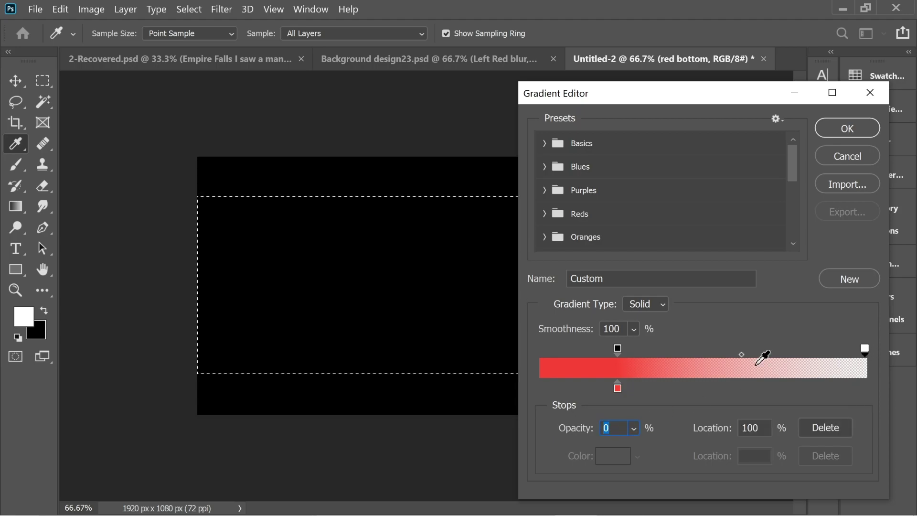
{"action": "left_click", "coordinate": [842, 130]}
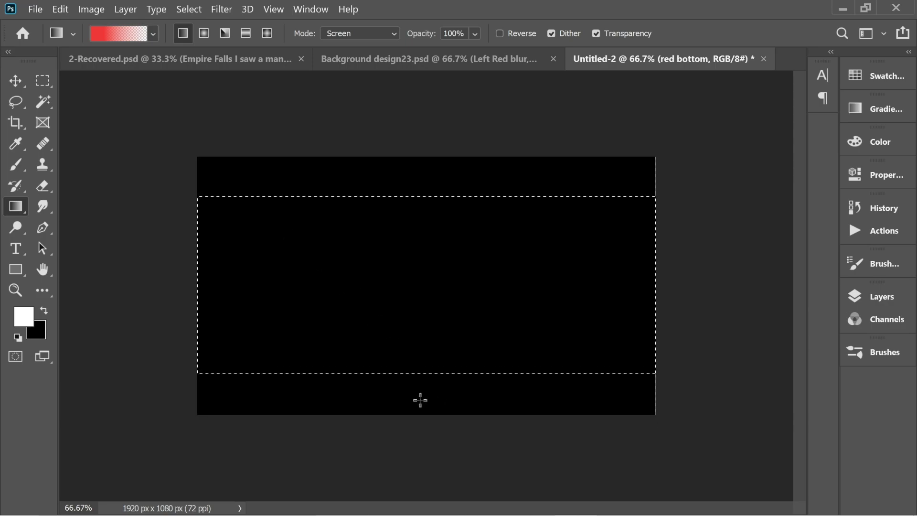
{"action": "left_click_drag", "start_coordinate": [420, 401], "coordinate": [420, 372]}
{"action": "left_click_drag", "start_coordinate": [428, 298], "coordinate": [425, 282]}
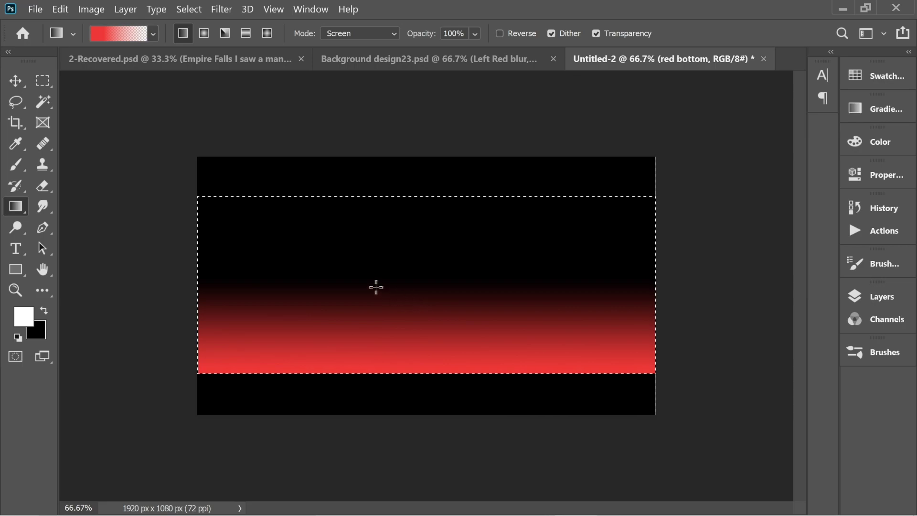
{"action": "key", "text": "ctrl+z"}
Fill the selection with the red gradient fading upward from below its lower edge, and distort its right end upward by about 7°
{"action": "left_click_drag", "start_coordinate": [430, 399], "coordinate": [421, 296]}
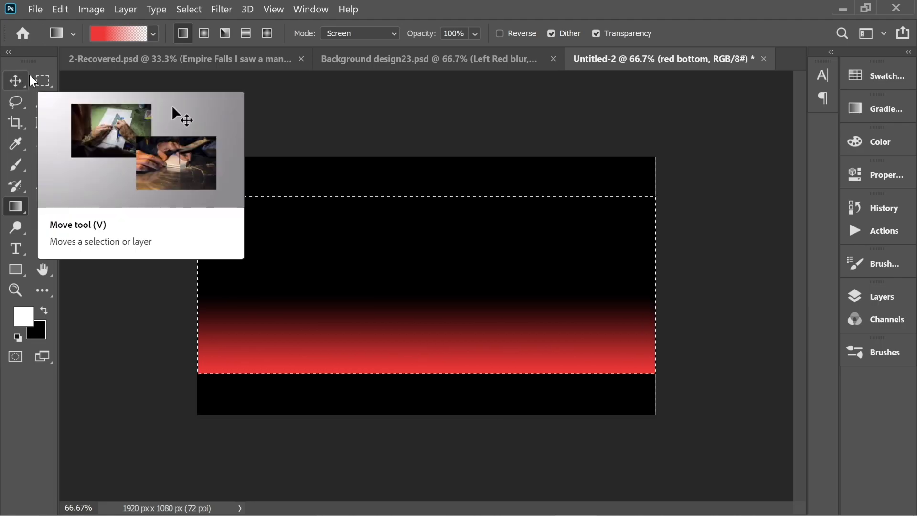
{"action": "left_click", "coordinate": [60, 9]}
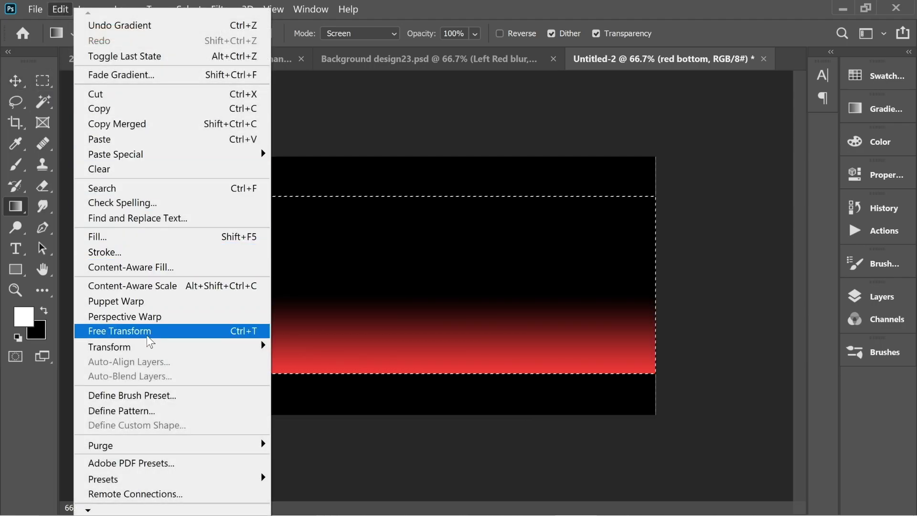
{"action": "mouse_move", "coordinate": [253, 347]}
{"action": "left_click", "coordinate": [297, 170]}
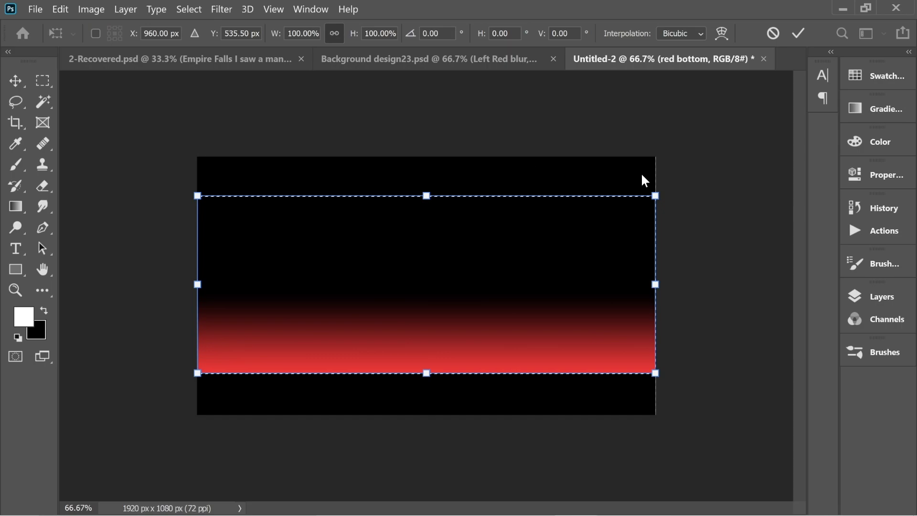
{"action": "left_click_drag", "start_coordinate": [655, 196], "coordinate": [655, 137]}
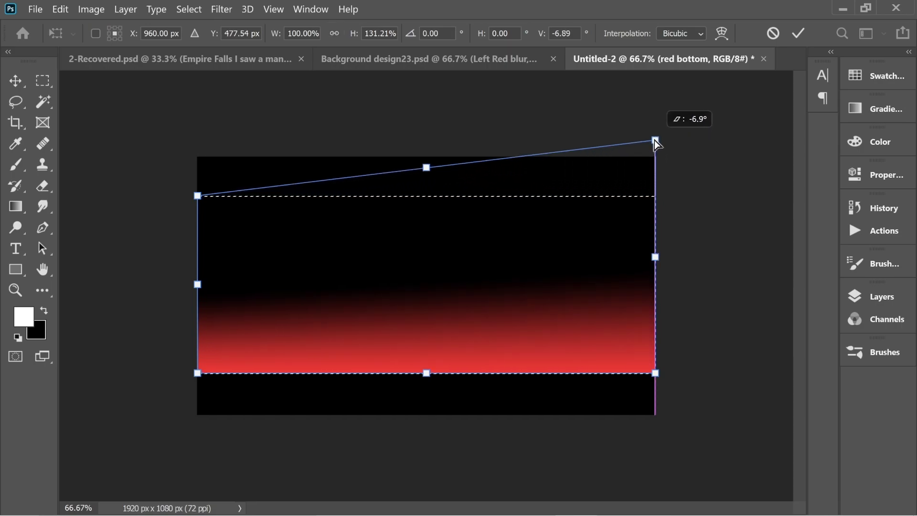
{"action": "left_click_drag", "start_coordinate": [656, 373], "coordinate": [655, 334]}
Warp the red band with the Flag style at about -20.1% bend, deselect it, and move it slightly upward
{"action": "left_click", "coordinate": [60, 9]}
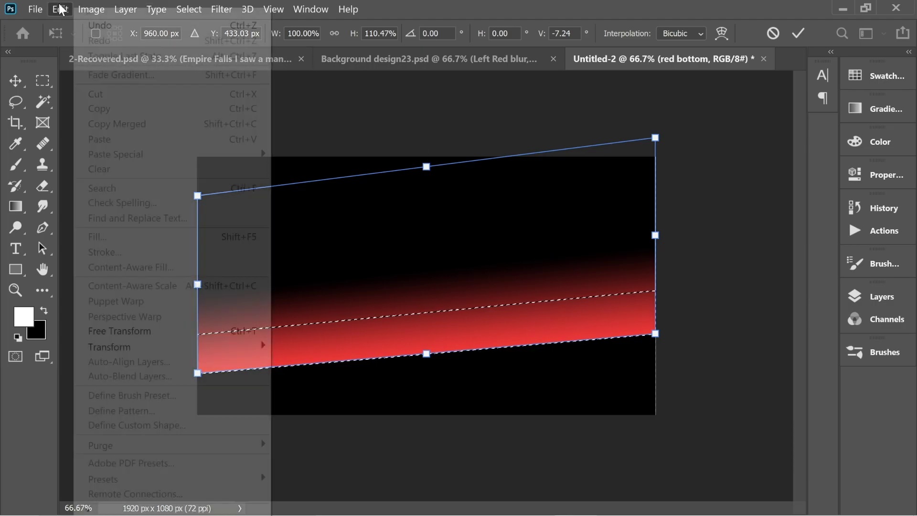
{"action": "mouse_move", "coordinate": [145, 346]}
{"action": "left_click", "coordinate": [329, 203]}
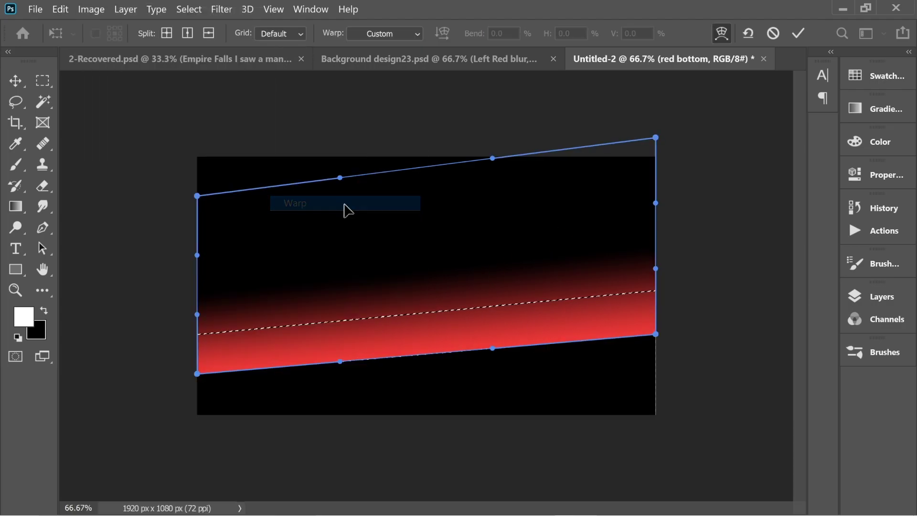
{"action": "left_click", "coordinate": [394, 35]}
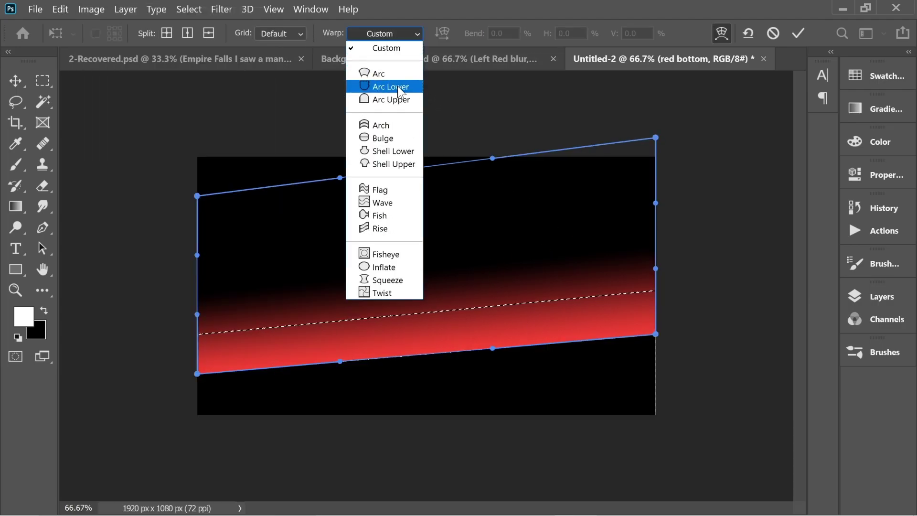
{"action": "left_click", "coordinate": [382, 188]}
{"action": "left_click_drag", "start_coordinate": [304, 135], "coordinate": [305, 203]}
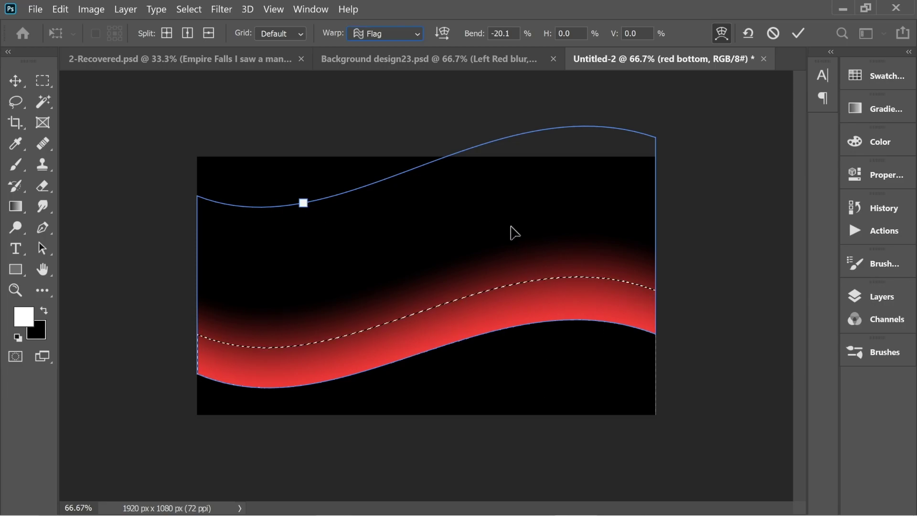
{"action": "key", "text": "Return"}
{"action": "key", "text": "ctrl+d"}
{"action": "left_click", "coordinate": [16, 82]}
{"action": "left_click_drag", "start_coordinate": [515, 308], "coordinate": [515, 300]}
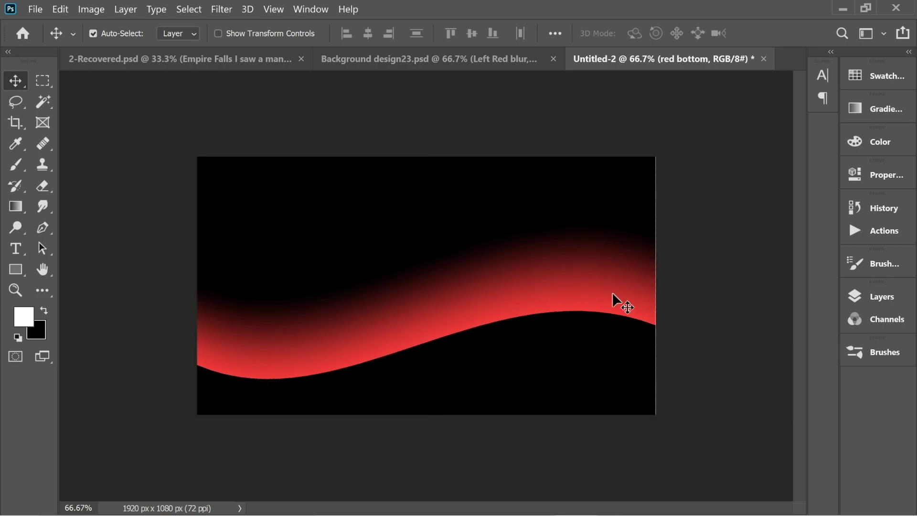
Create a new layer above the red bottom layer and name it "Red Upper"
{"action": "left_click", "coordinate": [889, 297]}
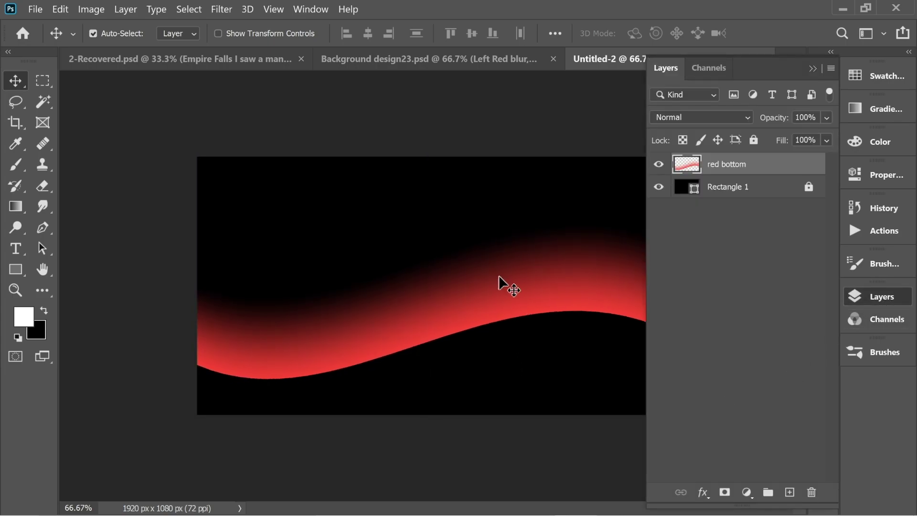
{"action": "left_click", "coordinate": [789, 492]}
{"action": "double_click", "coordinate": [718, 165]}
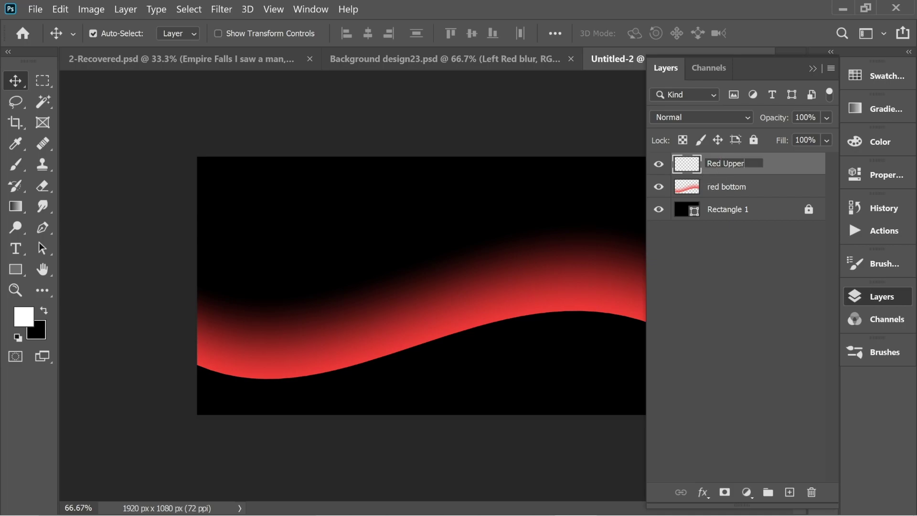
{"action": "key", "text": "Return"}
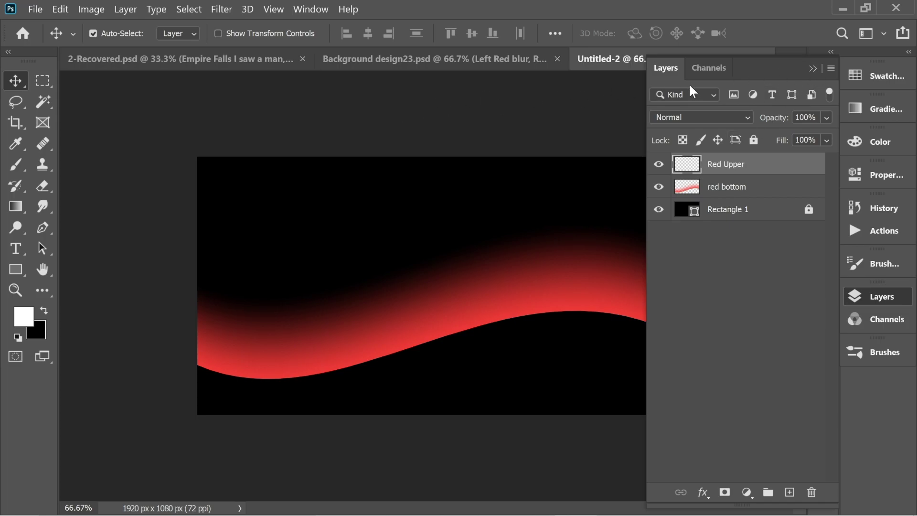
Select a full-width rectangular band across the upper half of the canvas and activate the Gradient tool
{"action": "left_click", "coordinate": [813, 68]}
{"action": "left_click", "coordinate": [44, 80]}
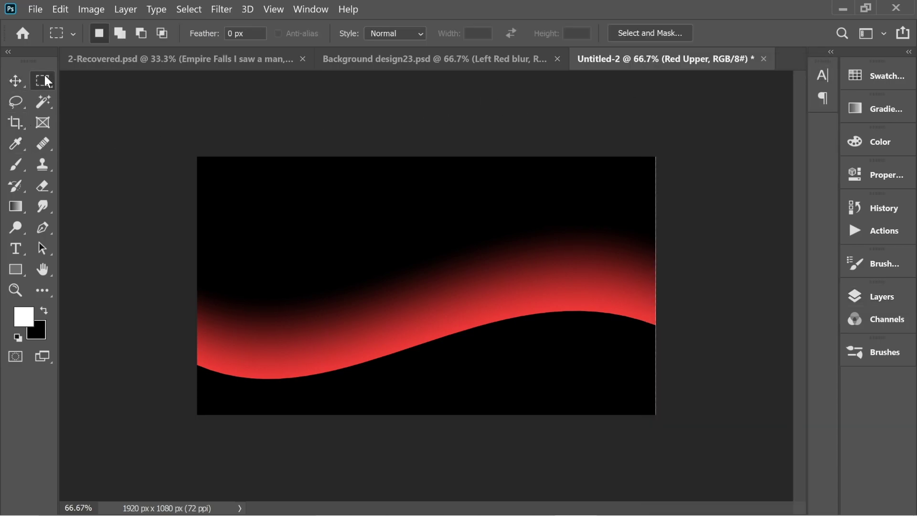
{"action": "left_click_drag", "start_coordinate": [189, 181], "coordinate": [658, 308]}
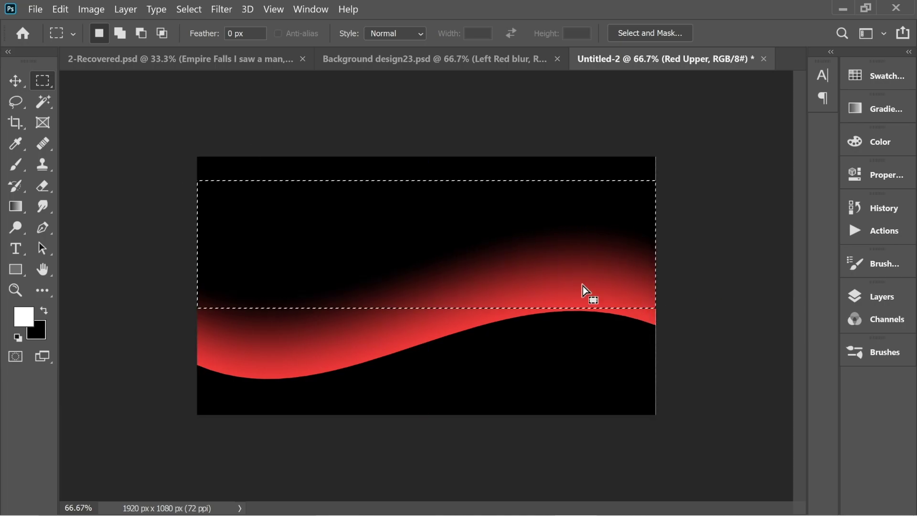
{"action": "left_click", "coordinate": [15, 206]}
{"action": "left_click_drag", "start_coordinate": [436, 362], "coordinate": [437, 309]}
{"action": "left_click_drag", "start_coordinate": [440, 269], "coordinate": [438, 260]}
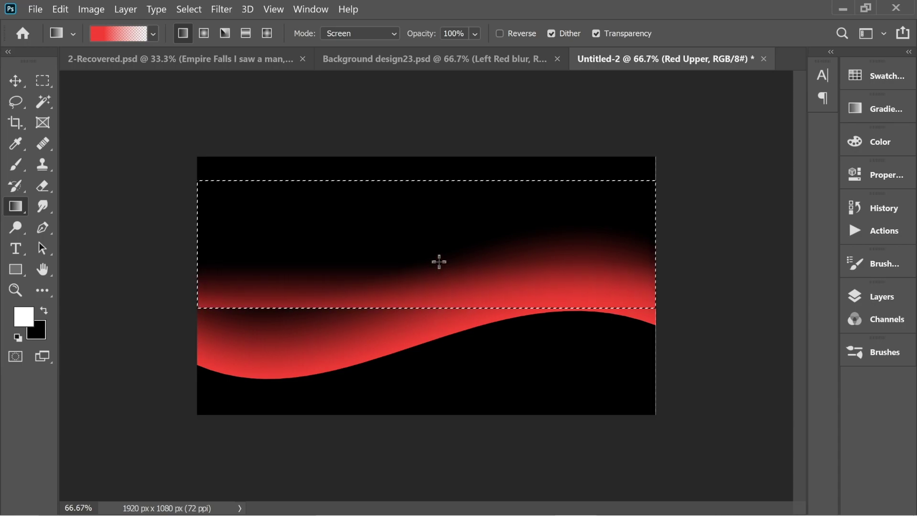
{"action": "left_click_drag", "start_coordinate": [441, 355], "coordinate": [436, 263]}
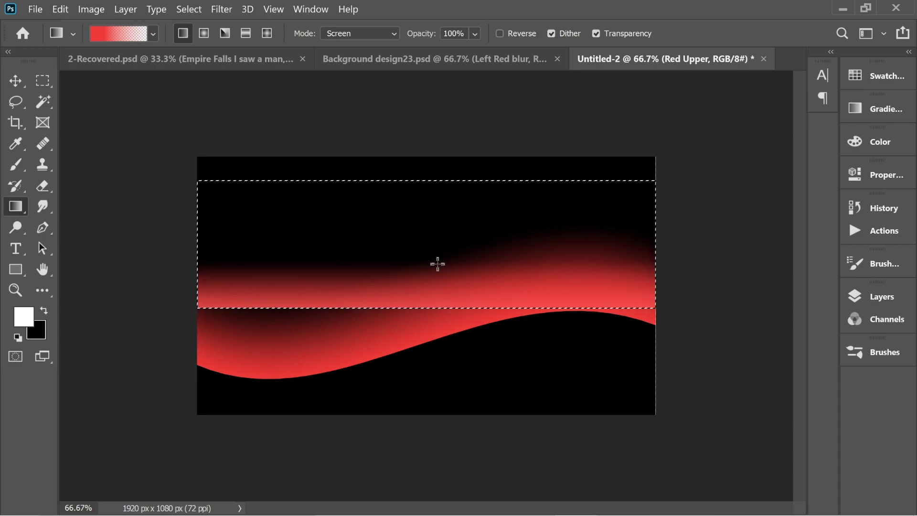
{"action": "key", "text": "ctrl+z"}
Fill the selected band on the Red Upper layer with the red gradient, fading upward from below the selection's lower edge
{"action": "left_click_drag", "start_coordinate": [430, 357], "coordinate": [432, 287]}
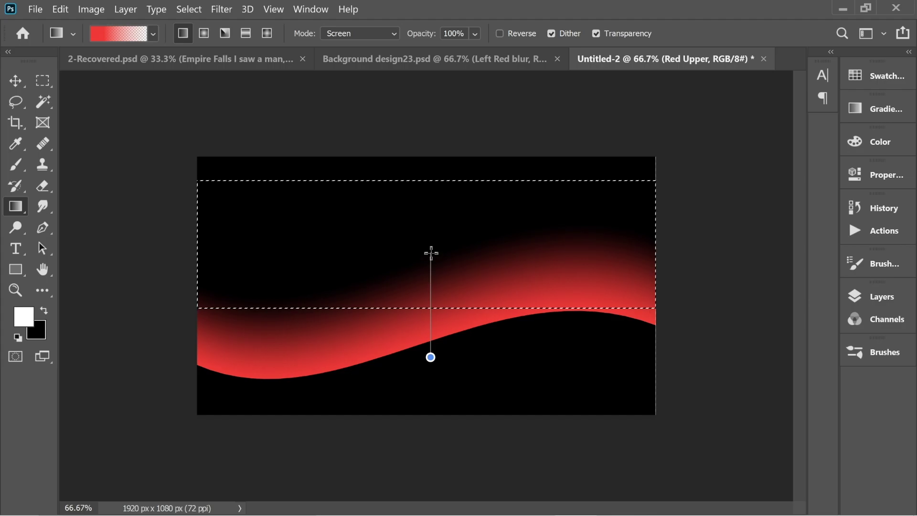
{"action": "left_click_drag", "start_coordinate": [432, 253], "coordinate": [430, 255]}
{"action": "left_click", "coordinate": [43, 81]}
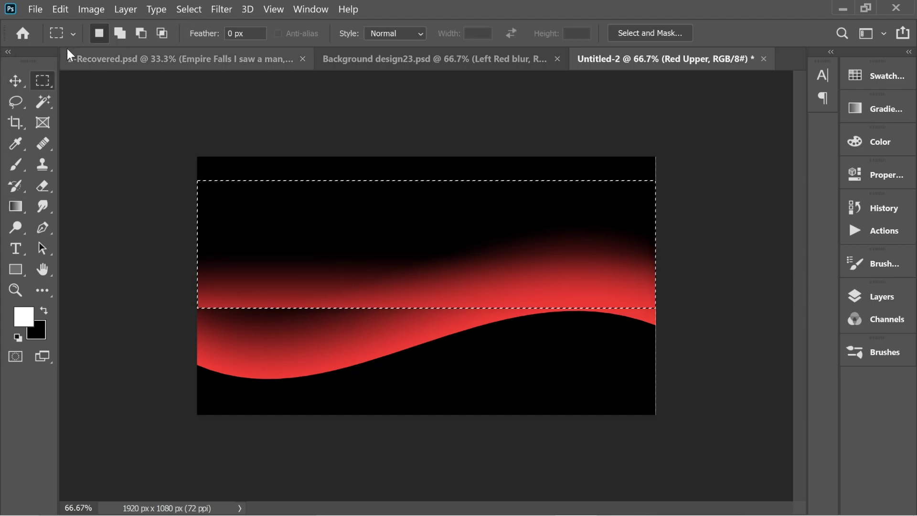
Distort the Red Upper gradient by raising both of its right corners, slanting it upward by about 7°
{"action": "left_click", "coordinate": [61, 10]}
{"action": "mouse_move", "coordinate": [173, 347]}
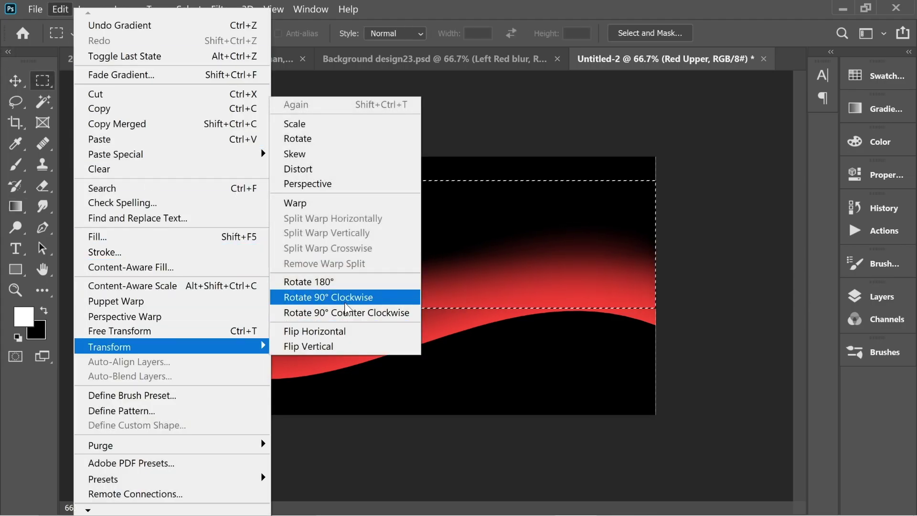
{"action": "left_click", "coordinate": [325, 169]}
{"action": "left_click_drag", "start_coordinate": [655, 180], "coordinate": [653, 129]}
{"action": "left_click_drag", "start_coordinate": [655, 308], "coordinate": [655, 252]}
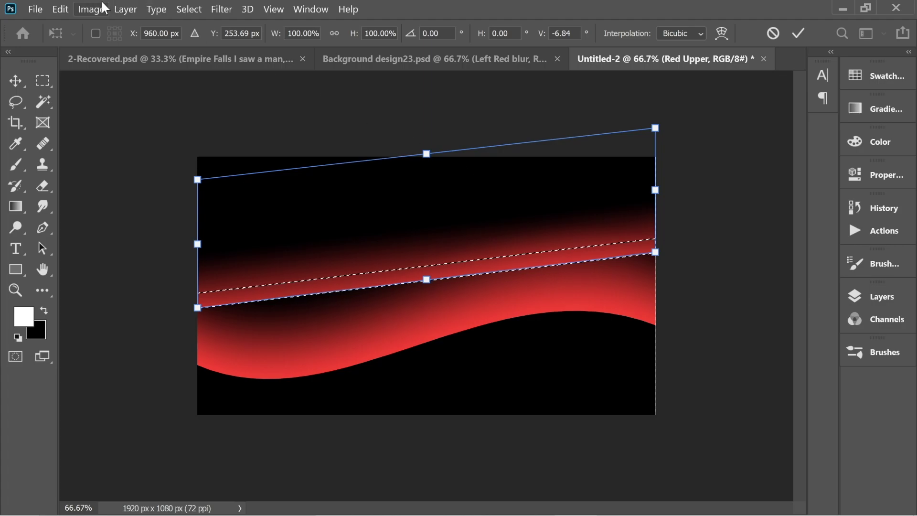
Warp the Red Upper gradient with the Flag style at about 50.6% bend, apply the transform, and deselect
{"action": "left_click", "coordinate": [60, 9]}
{"action": "mouse_move", "coordinate": [246, 346]}
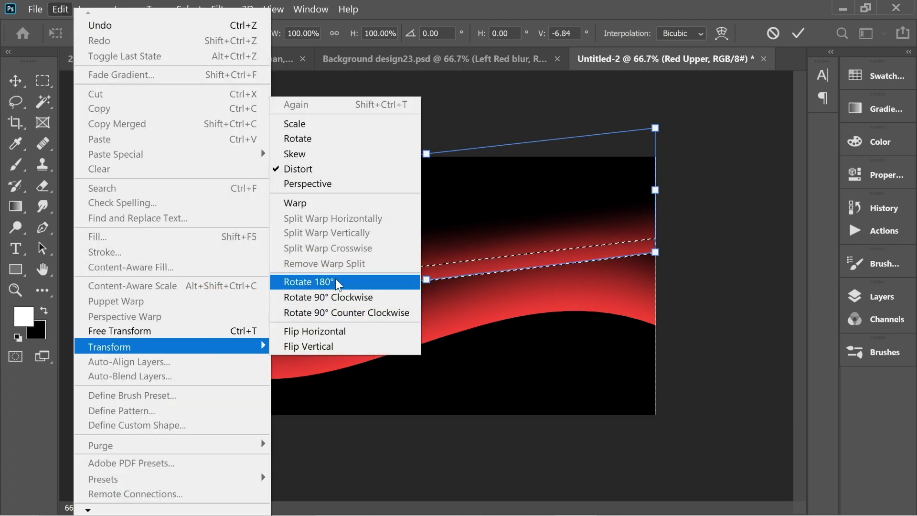
{"action": "left_click", "coordinate": [333, 210]}
{"action": "left_click", "coordinate": [389, 33]}
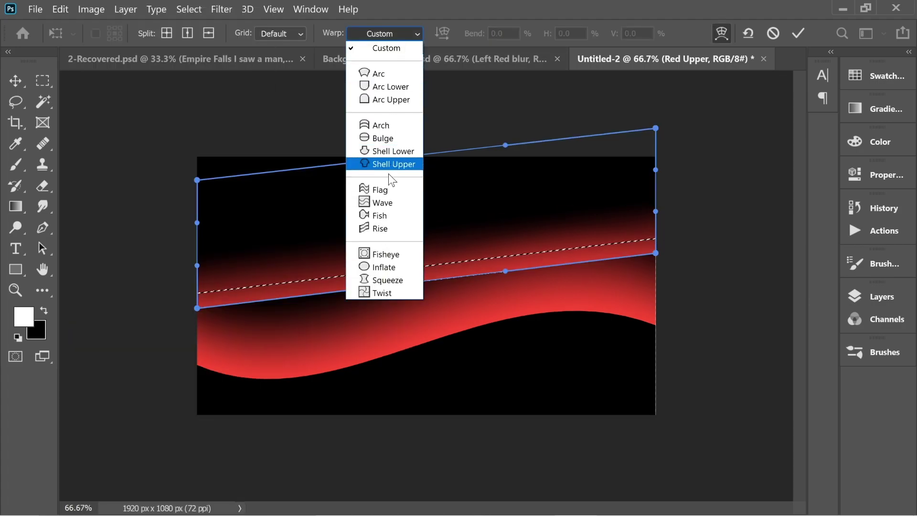
{"action": "left_click", "coordinate": [390, 189]}
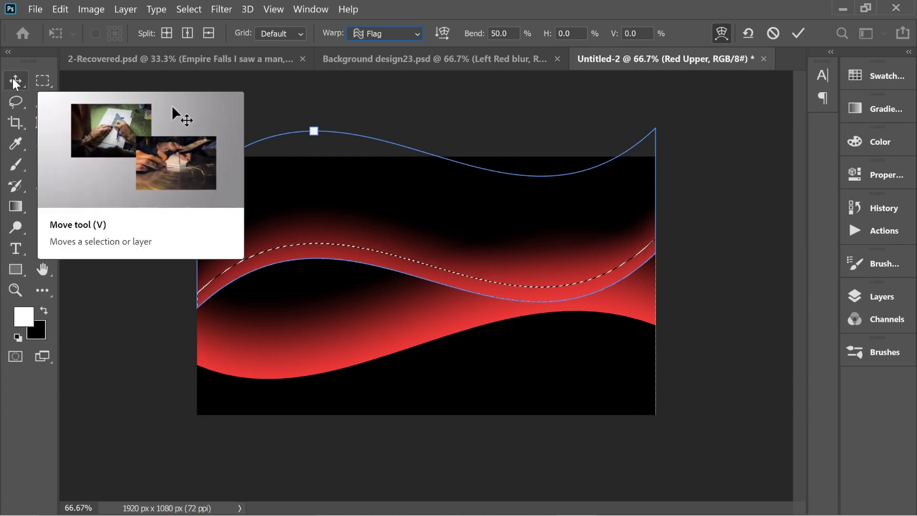
{"action": "mouse_move", "coordinate": [314, 130]}
{"action": "left_mouse_down"}
{"action": "mouse_move", "coordinate": [316, 140]}
{"action": "mouse_move", "coordinate": [318, 130]}
{"action": "left_mouse_up"}
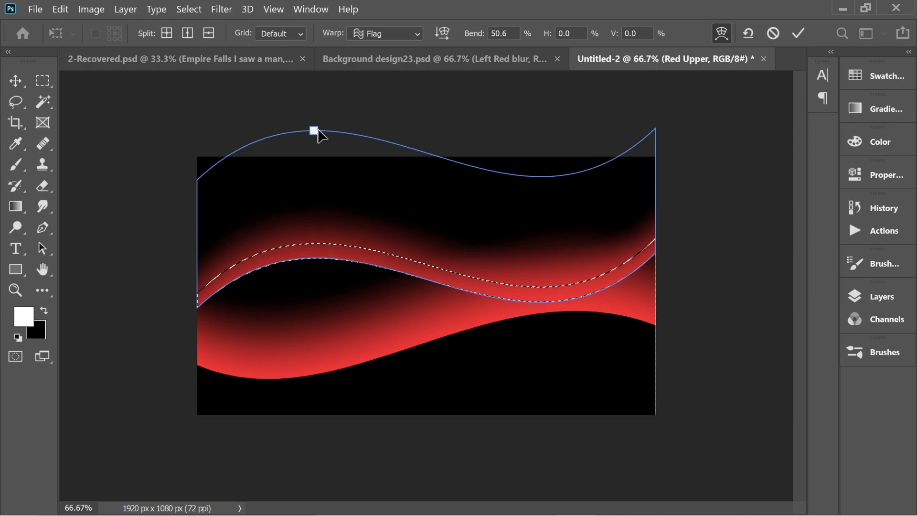
{"action": "key", "text": "Return"}
{"action": "key", "text": "ctrl+d"}
Spread the two red waves apart by moving the upper one up and the lower one slightly down
{"action": "key", "text": "v"}
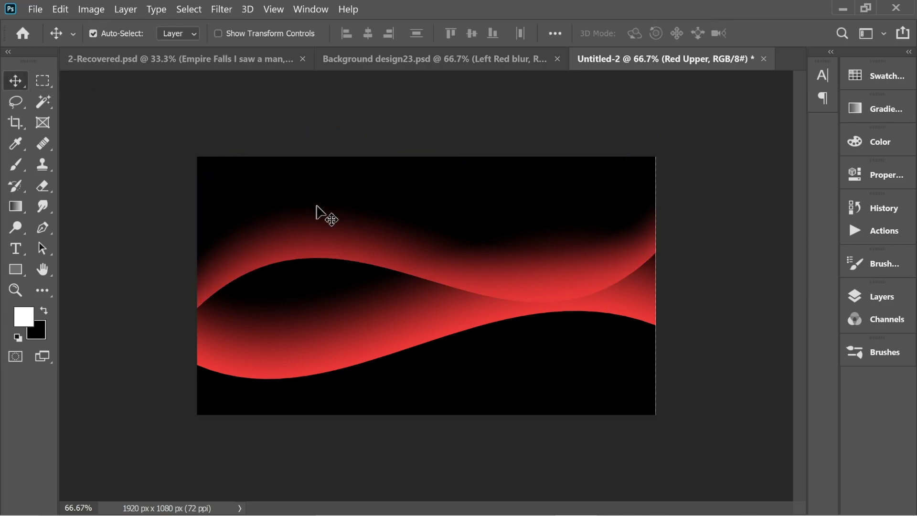
{"action": "left_click_drag", "start_coordinate": [321, 248], "coordinate": [323, 218]}
{"action": "mouse_move", "coordinate": [494, 285]}
{"action": "left_mouse_down"}
{"action": "mouse_move", "coordinate": [496, 314]}
{"action": "mouse_move", "coordinate": [495, 301]}
{"action": "left_mouse_up"}
{"action": "left_click_drag", "start_coordinate": [514, 260], "coordinate": [506, 276]}
Compare the wave layout with the finished artwork in Background design23.psd and return to the Untitled-2 document
{"action": "left_click", "coordinate": [468, 59]}
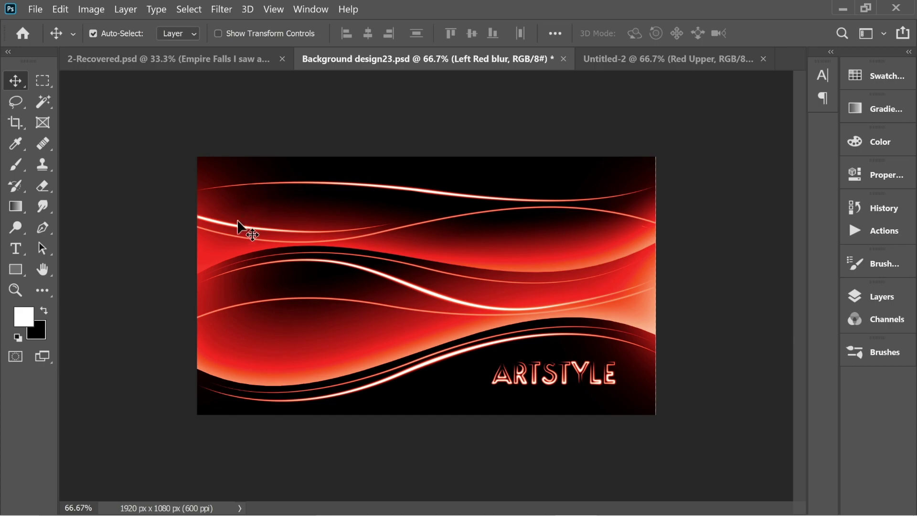
{"action": "left_click", "coordinate": [599, 59]}
{"action": "left_click", "coordinate": [517, 59]}
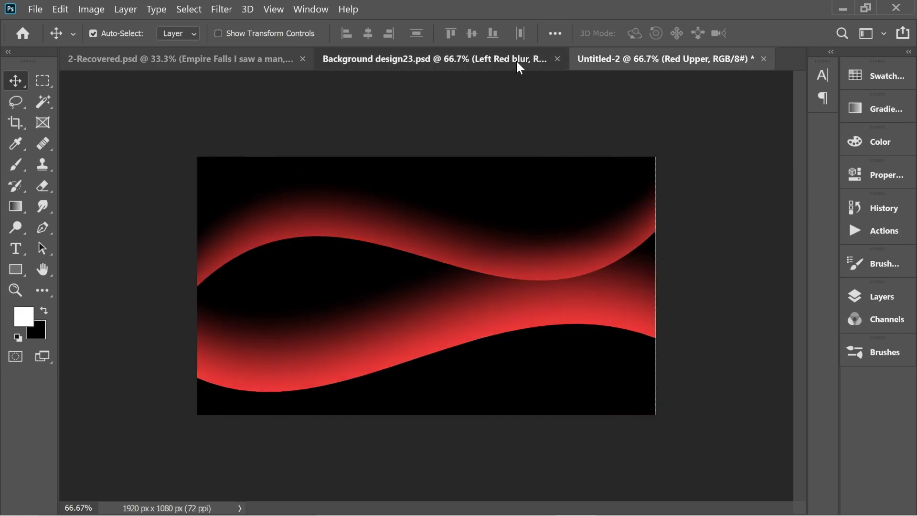
{"action": "left_click", "coordinate": [605, 62]}
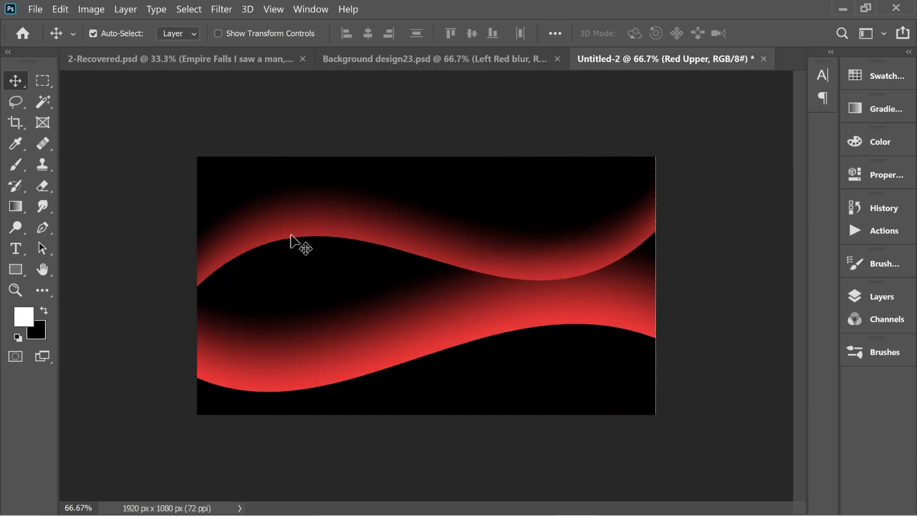
Warp the Red Upper gradient again with the Flag style at about -25.8% bend to soften its curve, and apply the transform
{"action": "left_click", "coordinate": [60, 9]}
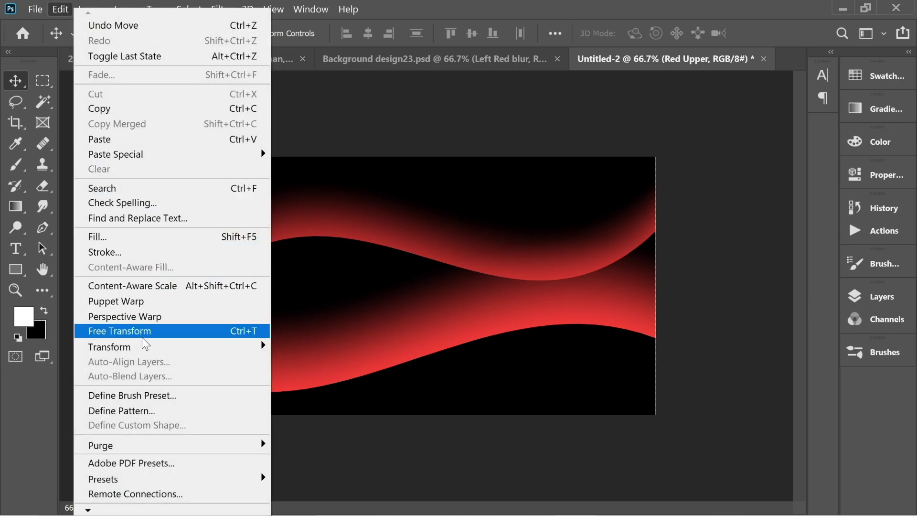
{"action": "mouse_move", "coordinate": [172, 347]}
{"action": "left_click", "coordinate": [327, 206]}
{"action": "left_click", "coordinate": [382, 33]}
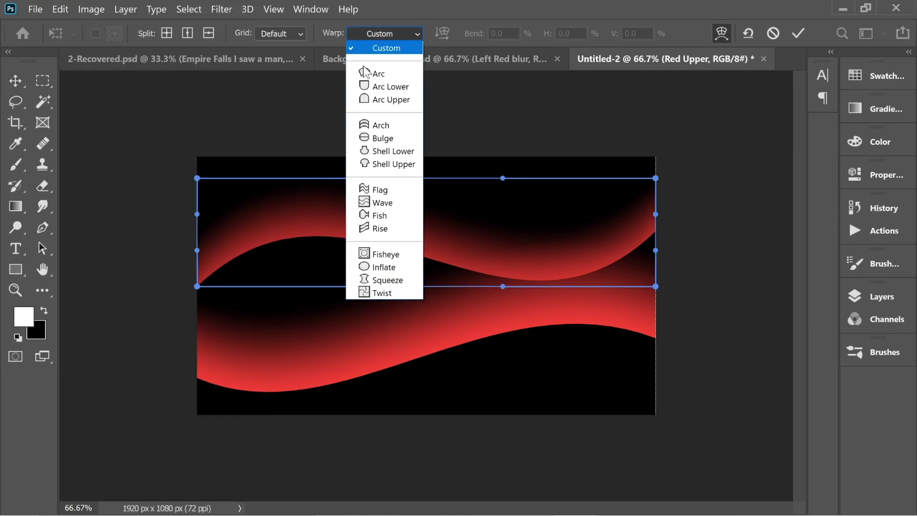
{"action": "left_click", "coordinate": [378, 186]}
{"action": "left_click_drag", "start_coordinate": [312, 147], "coordinate": [311, 193]}
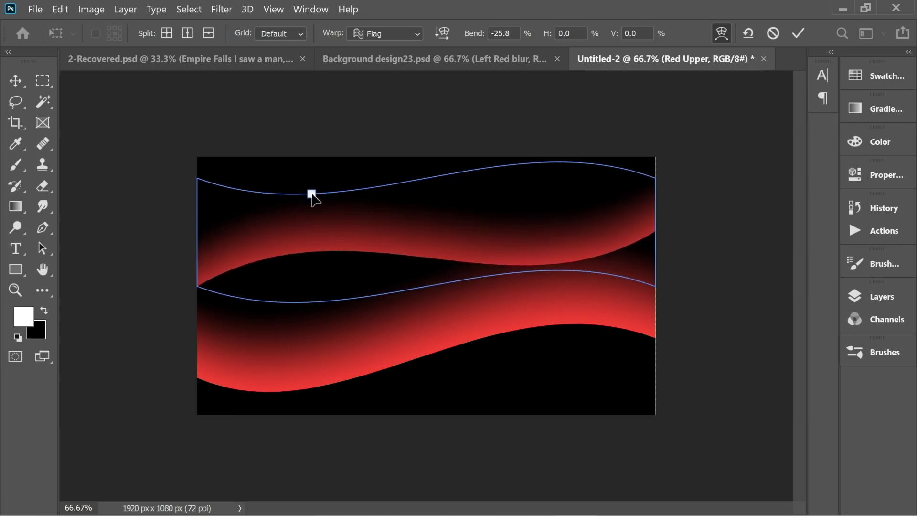
{"action": "left_click", "coordinate": [42, 81]}
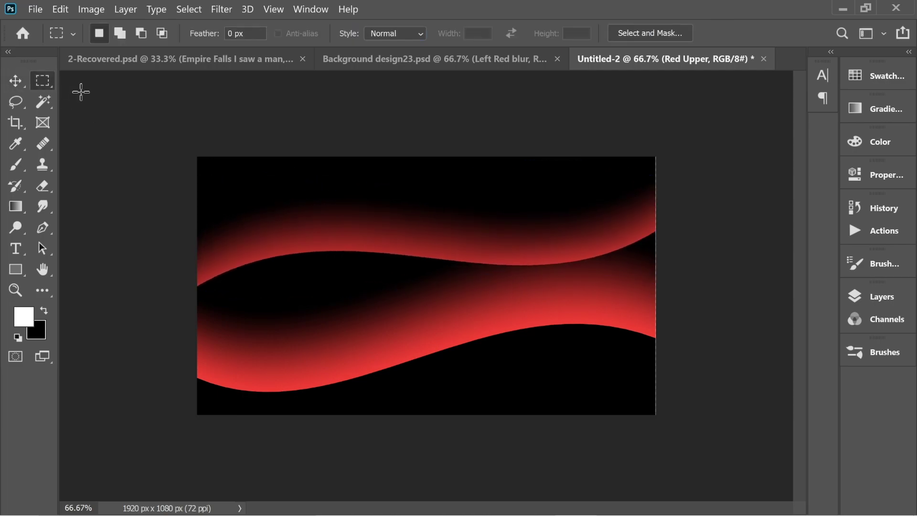
{"action": "left_click", "coordinate": [24, 81]}
{"action": "left_click_drag", "start_coordinate": [348, 240], "coordinate": [511, 178]}
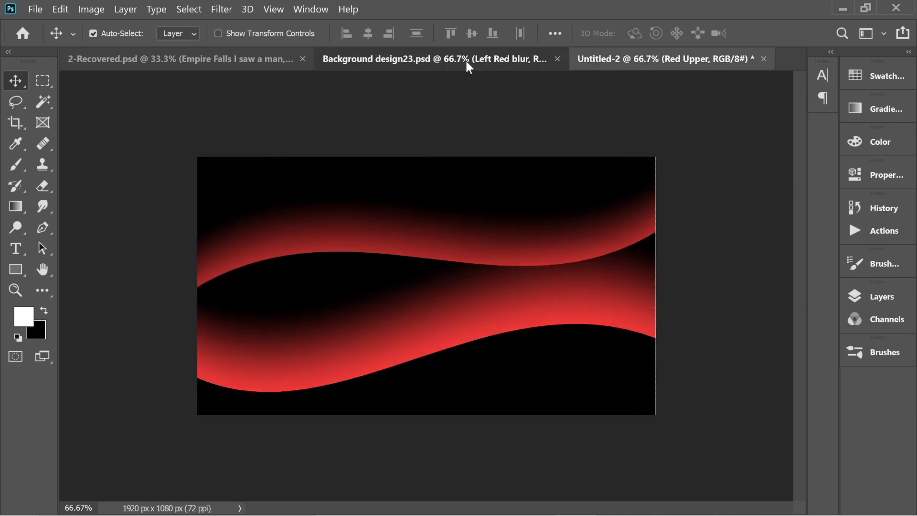
{"action": "left_click_drag", "start_coordinate": [466, 61], "coordinate": [518, 194]}
{"action": "left_click_drag", "start_coordinate": [646, 208], "coordinate": [879, 297]}
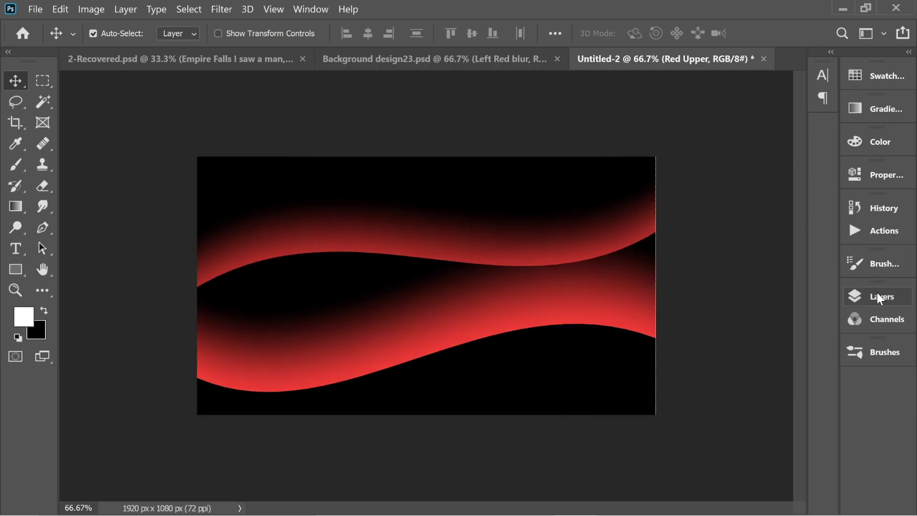
Add the text ARTSTYLE on the black area below the lower wave and move it toward the canvas's lower-right corner
{"action": "left_click", "coordinate": [880, 296]}
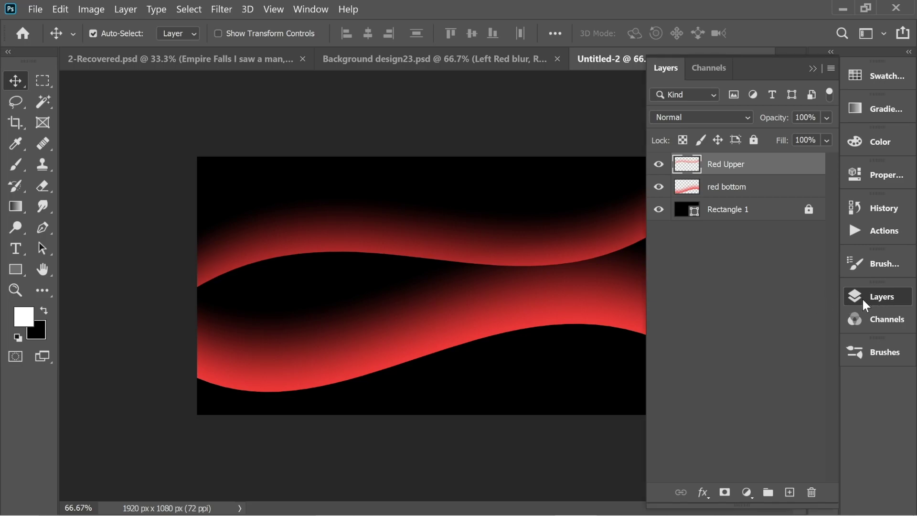
{"action": "left_click", "coordinate": [16, 249]}
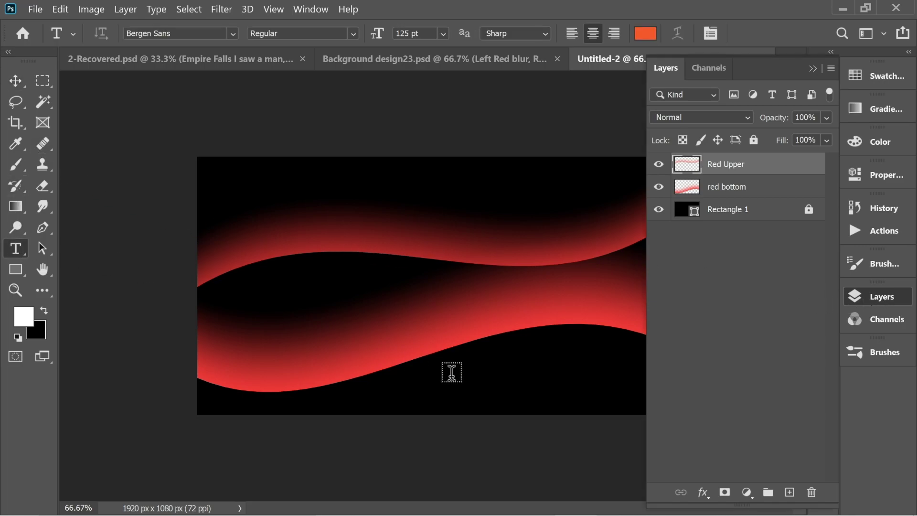
{"action": "left_click", "coordinate": [506, 371]}
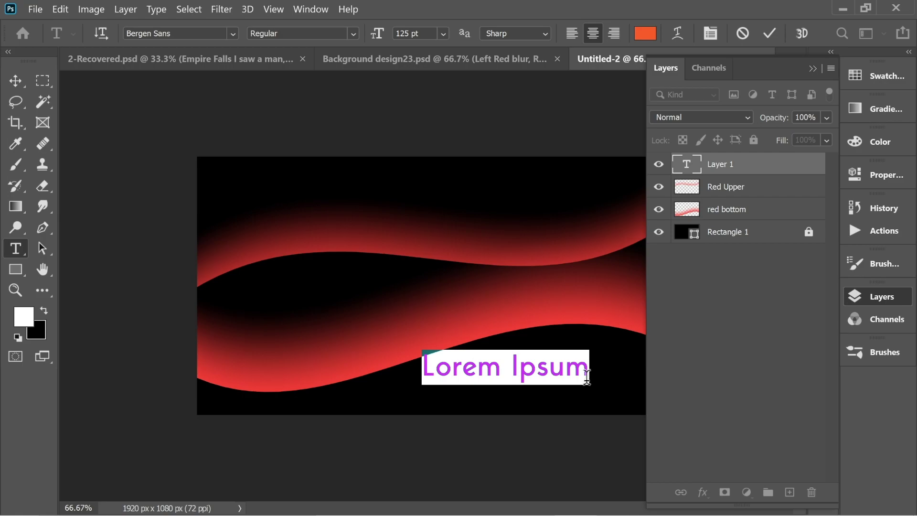
{"action": "type", "text": "Art"}
{"action": "key", "text": "BackSpace"}
{"action": "key", "text": "BackSpace"}
{"action": "type", "text": "RTSTYLE"}
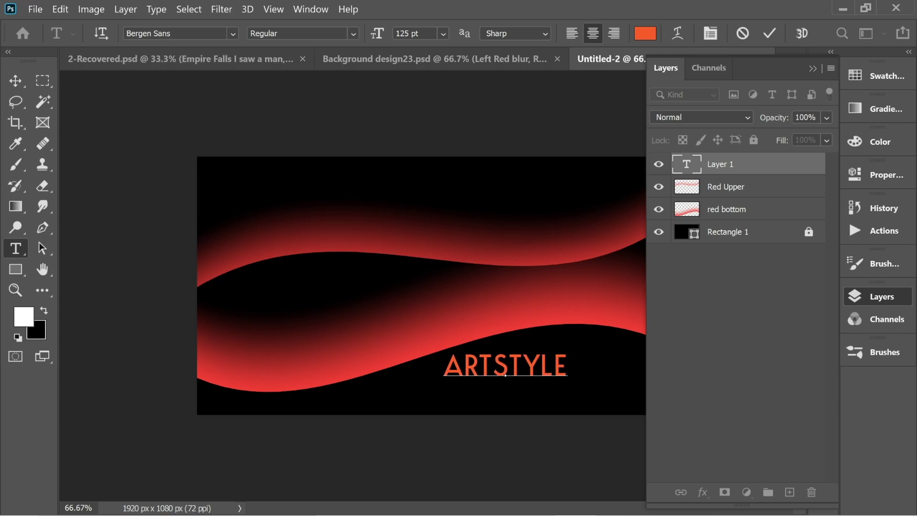
{"action": "left_click", "coordinate": [15, 81]}
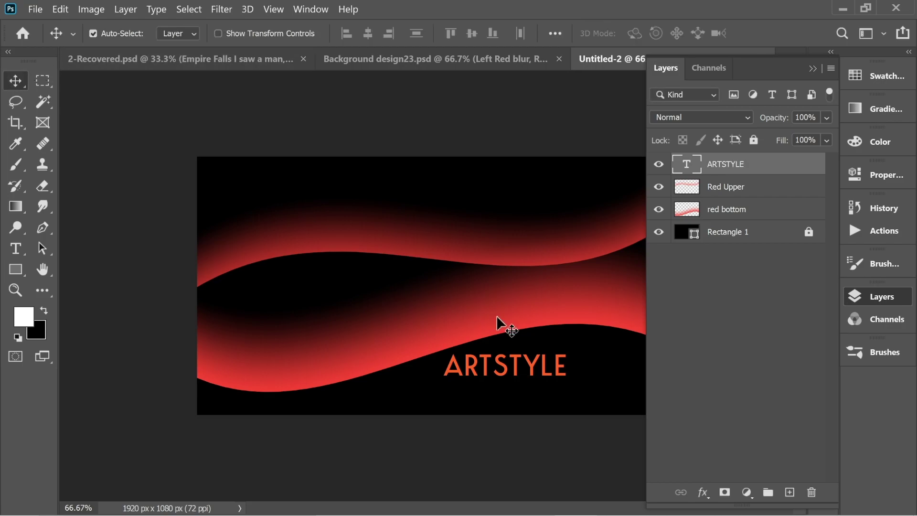
{"action": "left_click_drag", "start_coordinate": [518, 366], "coordinate": [575, 375]}
Create a new layer above the ARTSTYLE text and name it Lines
{"action": "left_click", "coordinate": [790, 492]}
{"action": "double_click", "coordinate": [719, 163]}
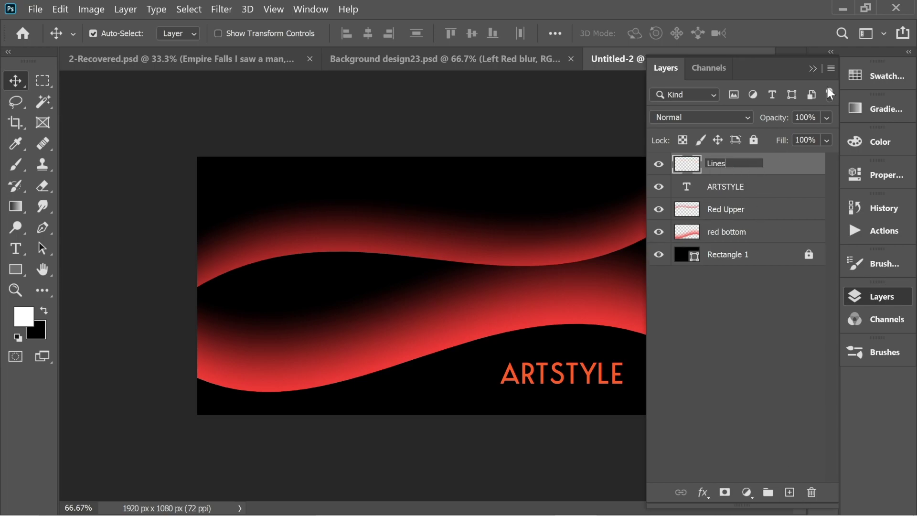
{"action": "key", "text": "Return"}
{"action": "left_click", "coordinate": [812, 69]}
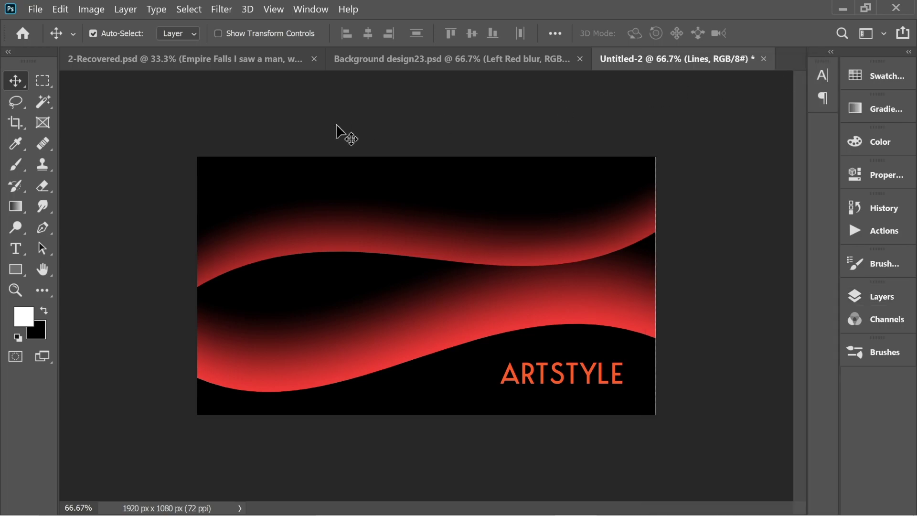
Set the brush size to 9 px and check the brush's hardness and Shape Dynamics settings
{"action": "left_click", "coordinate": [16, 165]}
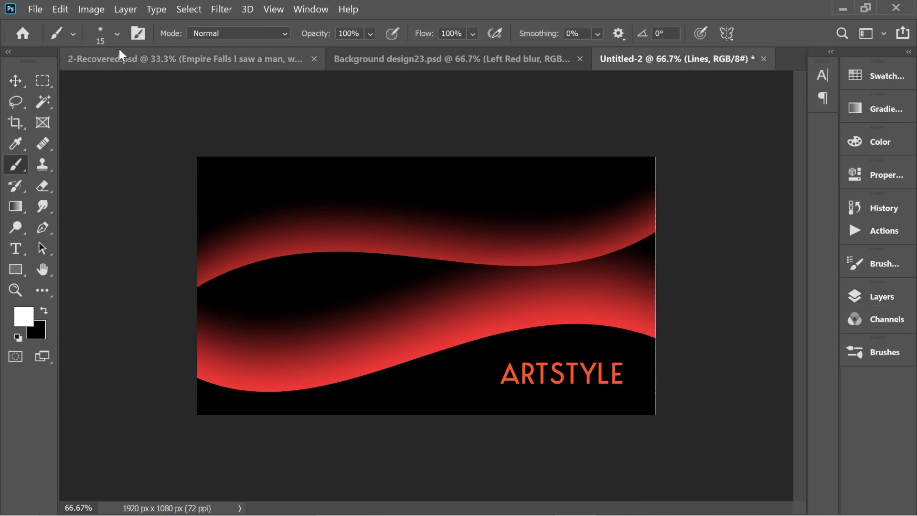
{"action": "left_click", "coordinate": [115, 34]}
{"action": "left_click", "coordinate": [173, 63]}
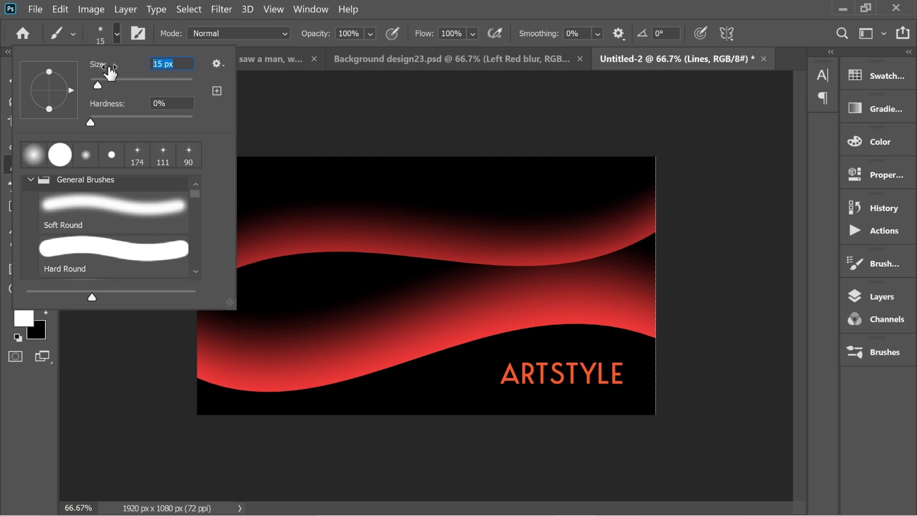
{"action": "type", "text": "9"}
{"action": "key", "text": "Return"}
{"action": "left_click", "coordinate": [311, 9]}
{"action": "left_click", "coordinate": [382, 152]}
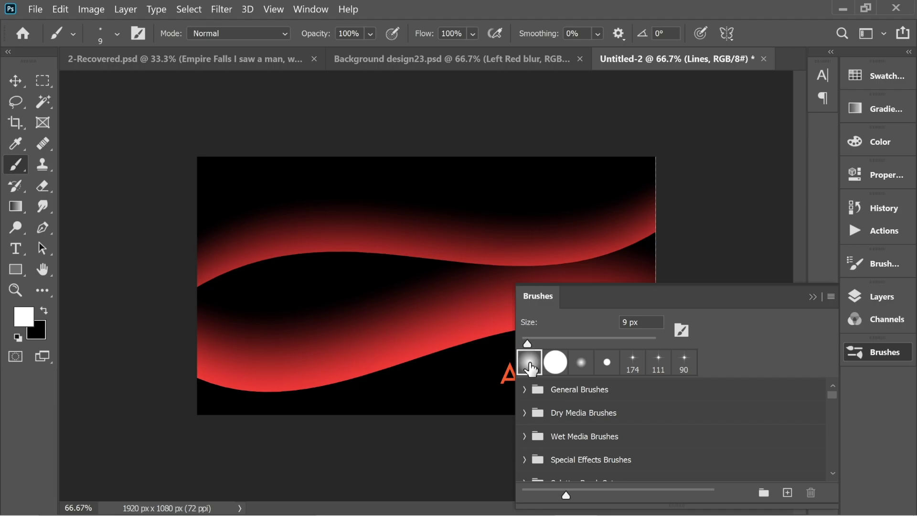
{"action": "left_click", "coordinate": [117, 34]}
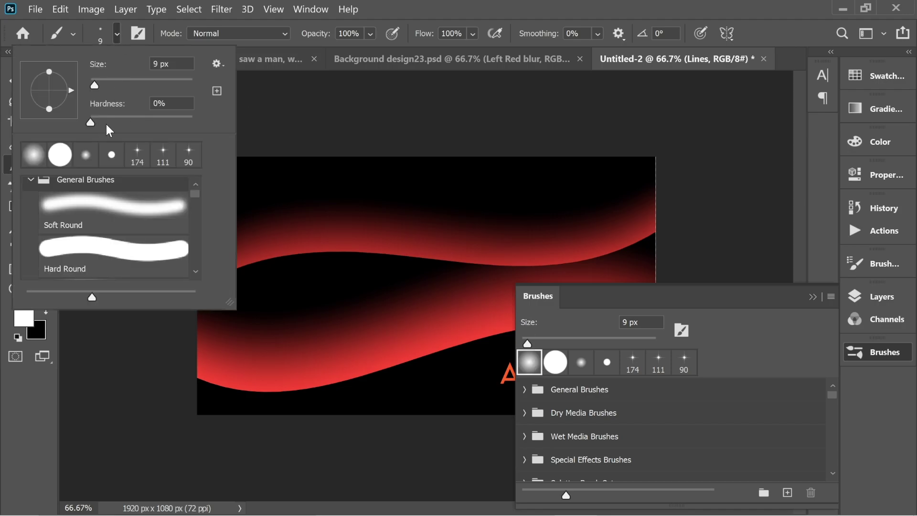
{"action": "left_click", "coordinate": [681, 330]}
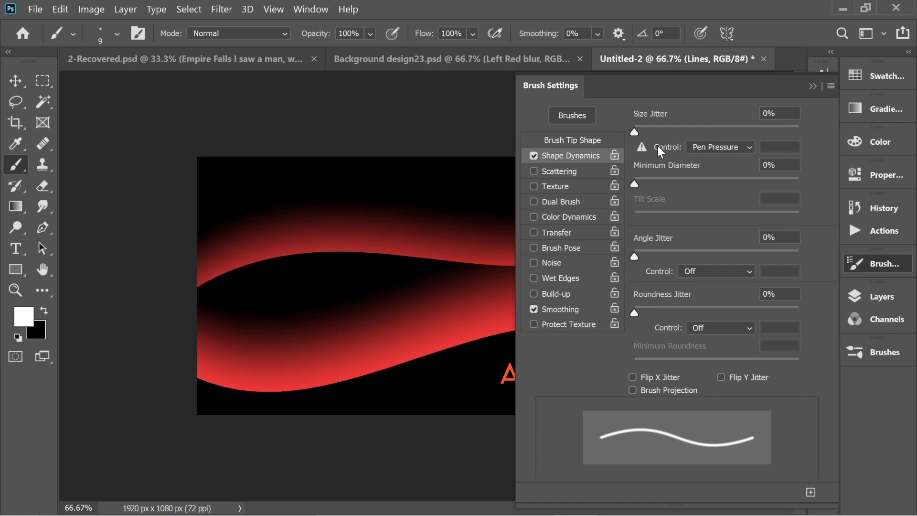
{"action": "left_click", "coordinate": [813, 86]}
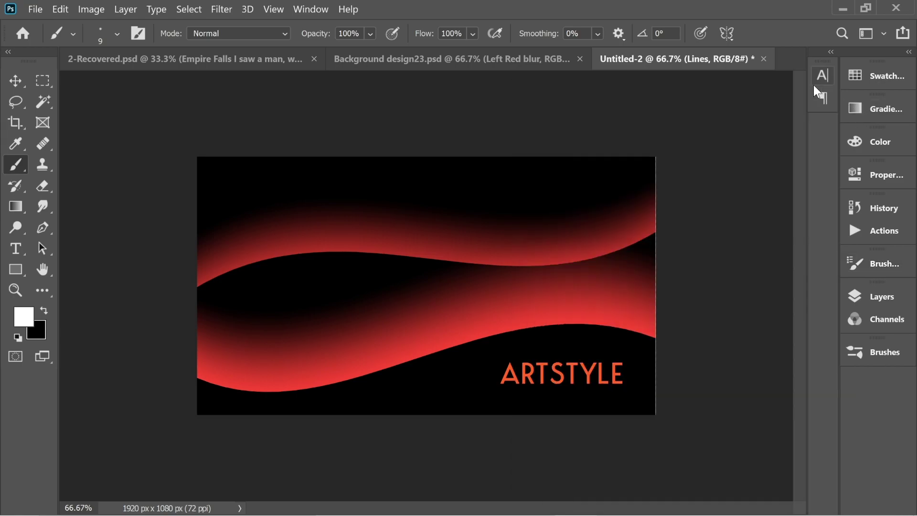
Draw an S-curved path with the Pen tool just below the lower wave's edge, extending past both sides of the canvas
{"action": "left_click", "coordinate": [43, 228]}
{"action": "left_click", "coordinate": [183, 380]}
{"action": "left_click_drag", "start_coordinate": [424, 365], "coordinate": [580, 298]}
{"action": "left_click_drag", "start_coordinate": [691, 361], "coordinate": [710, 371]}
Stroke the path with the white Brush using Simulate Pressure, and dismiss the path
{"action": "right_click", "coordinate": [550, 342]}
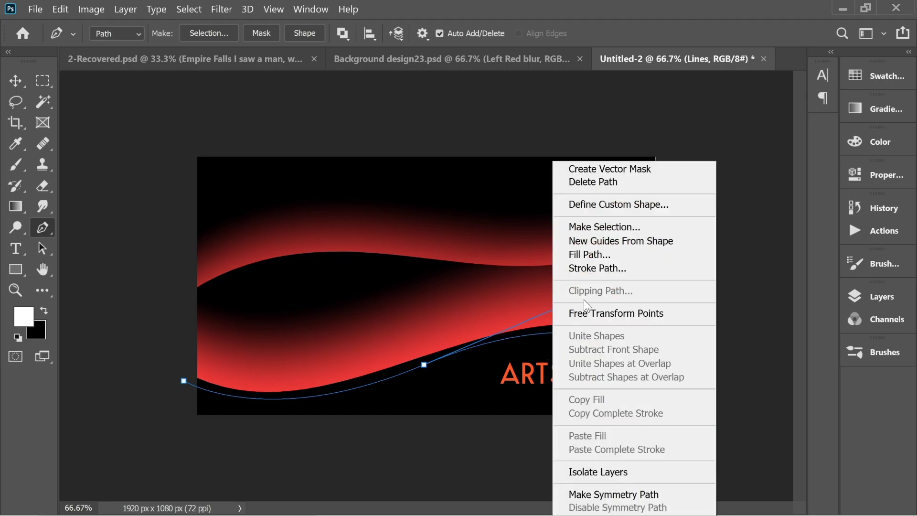
{"action": "left_click", "coordinate": [616, 268]}
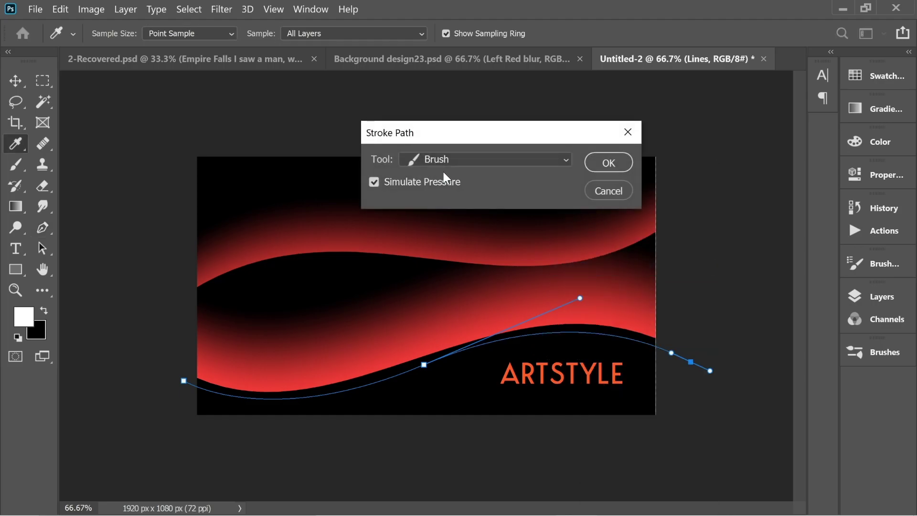
{"action": "left_click", "coordinate": [612, 164]}
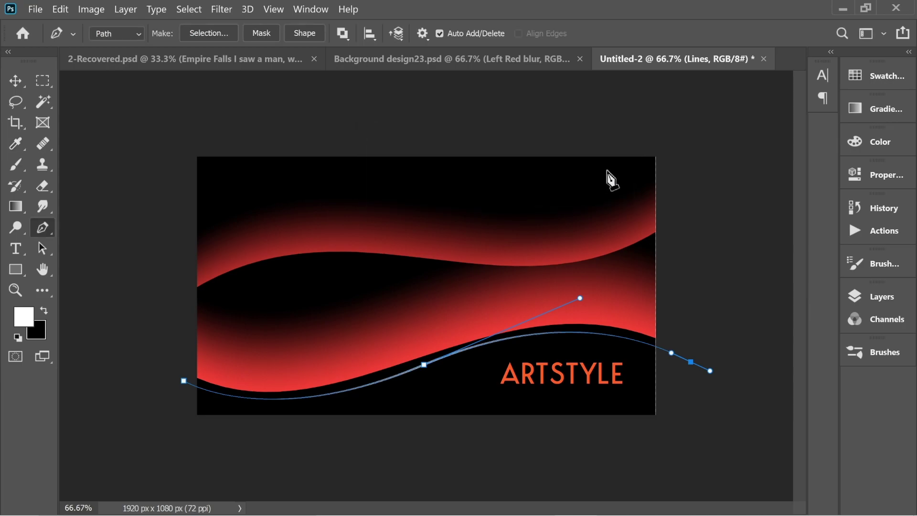
{"action": "key", "text": "Escape"}
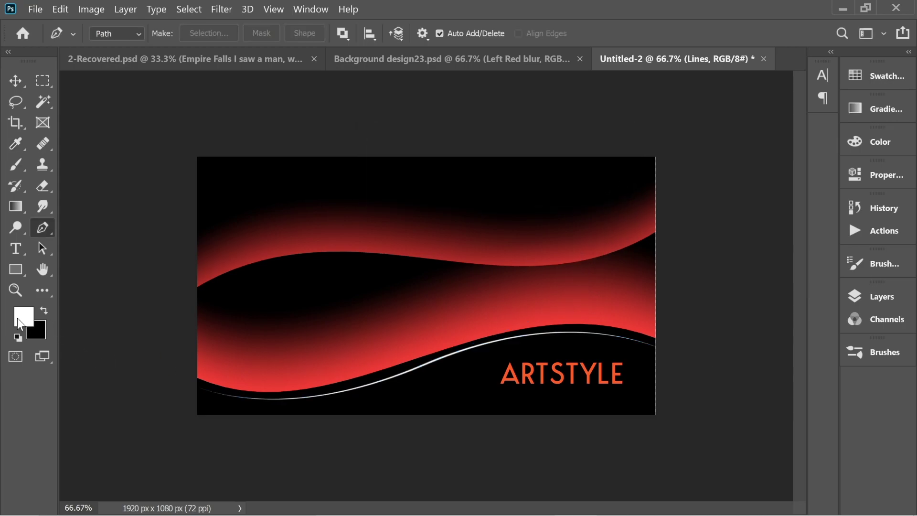
Start a second pen path on the Lines layer, just outside the canvas's left edge and slightly below the white line
{"action": "left_click", "coordinate": [873, 299]}
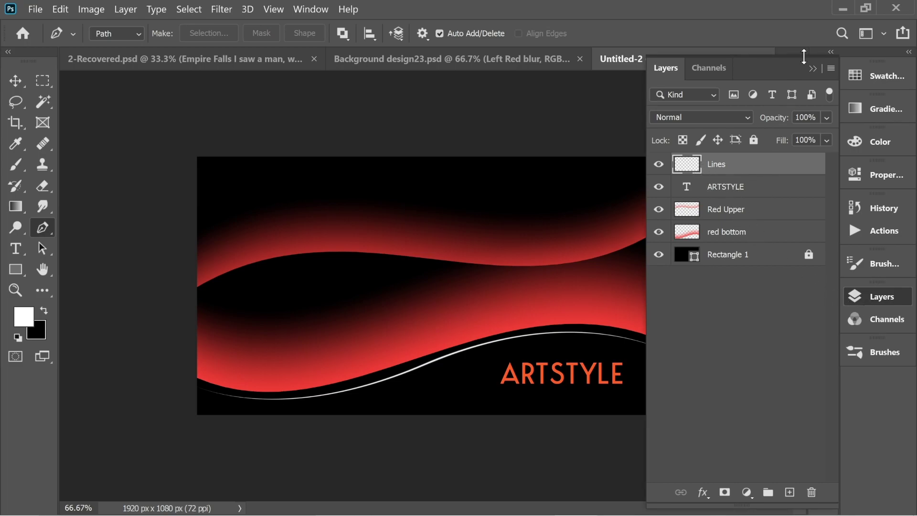
{"action": "left_click", "coordinate": [813, 69]}
{"action": "left_click", "coordinate": [192, 393]}
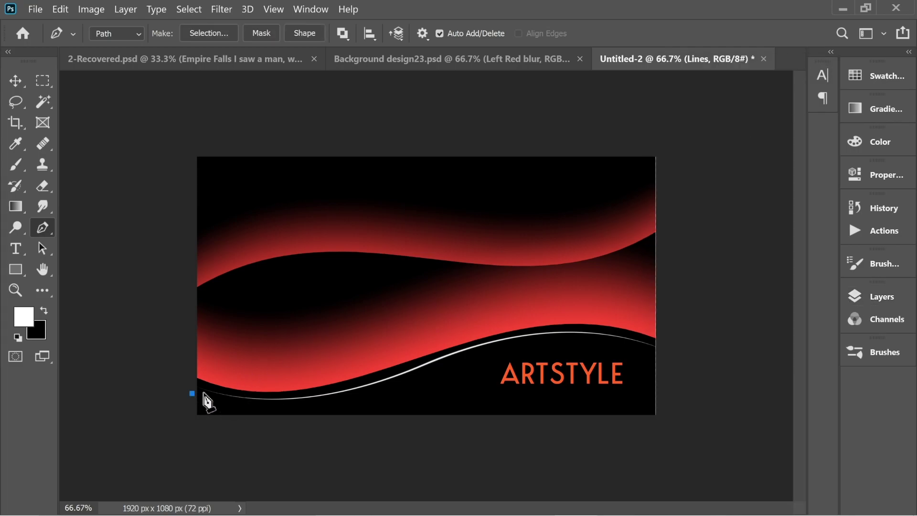
{"action": "left_click_drag", "start_coordinate": [478, 359], "coordinate": [669, 279]}
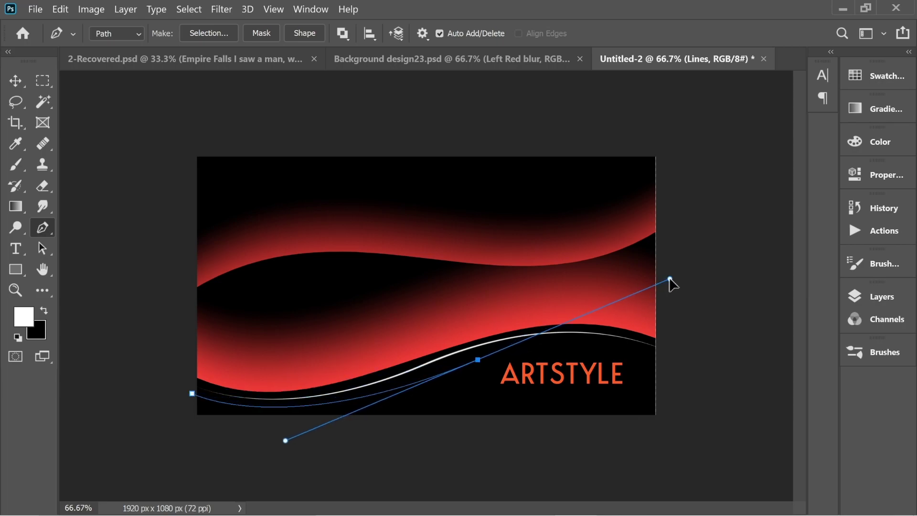
{"action": "key", "text": "ctrl+z"}
{"action": "left_click_drag", "start_coordinate": [565, 299], "coordinate": [606, 287]}
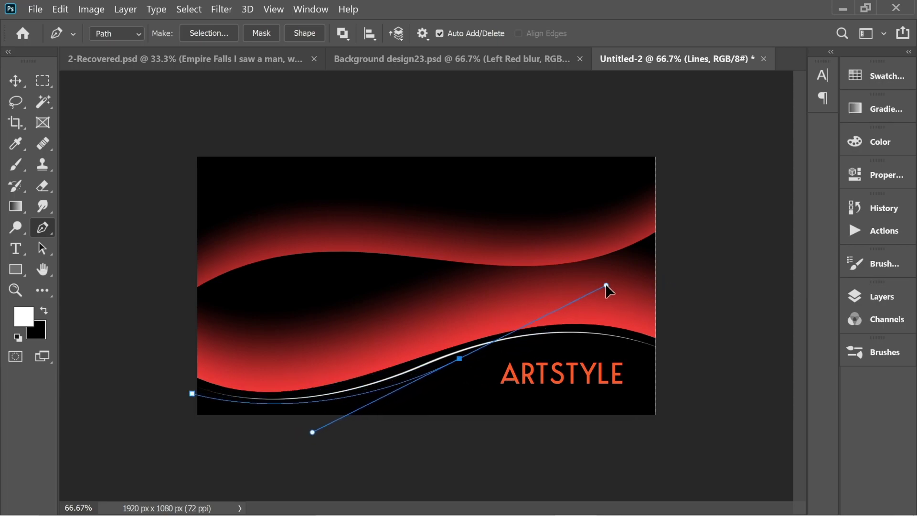
{"action": "left_click", "coordinate": [734, 412]}
{"action": "key", "text": "ctrl+z"}
{"action": "key", "text": "ctrl+z"}
Curve the second path parallel to and below the white line, ending at the canvas's right edge
{"action": "left_click_drag", "start_coordinate": [401, 386], "coordinate": [522, 341]}
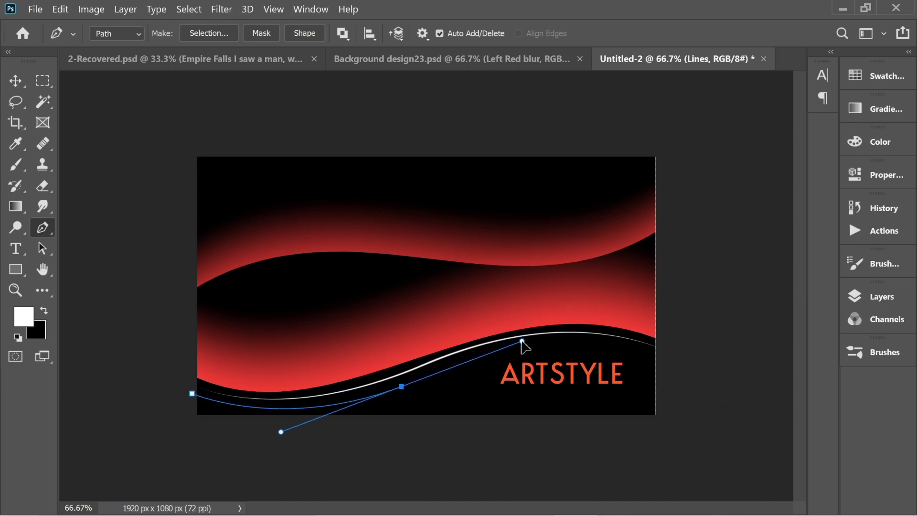
{"action": "left_click_drag", "start_coordinate": [657, 355], "coordinate": [743, 381]}
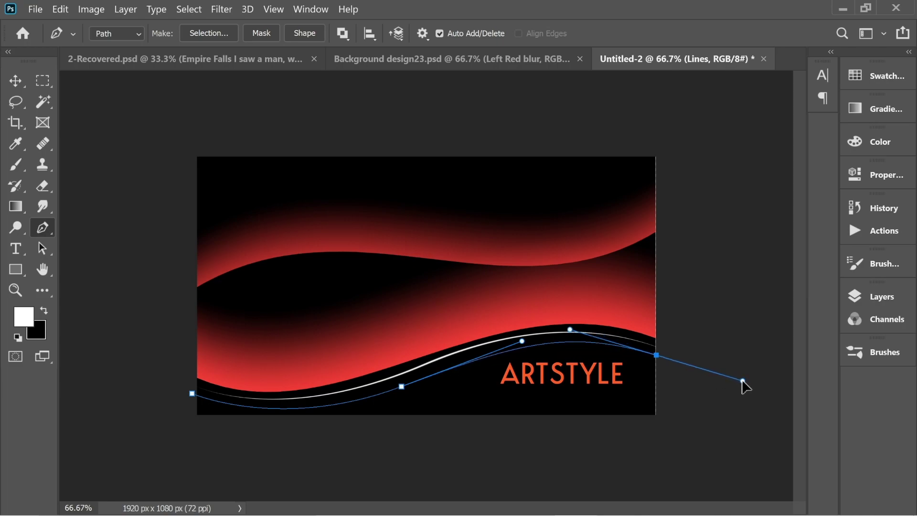
Set the brush size to 25 px
{"action": "left_click", "coordinate": [19, 166]}
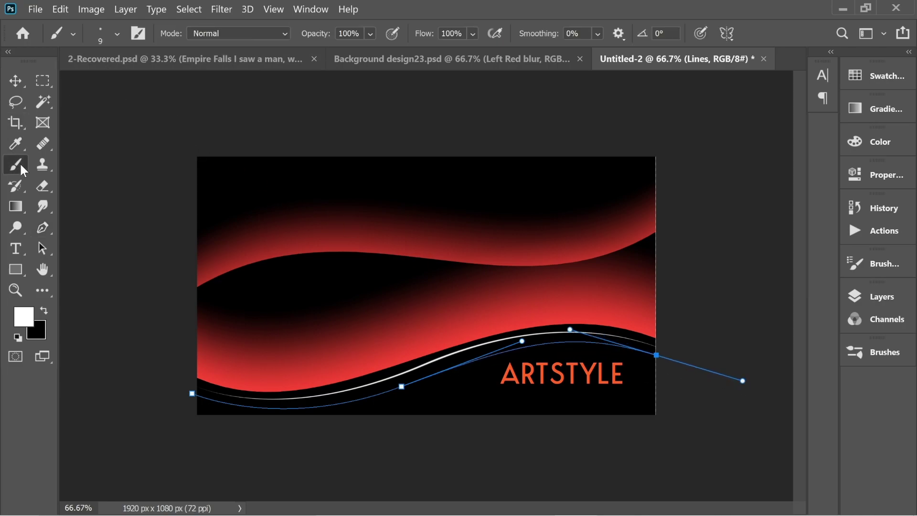
{"action": "left_click", "coordinate": [117, 33]}
{"action": "type", "text": "25"}
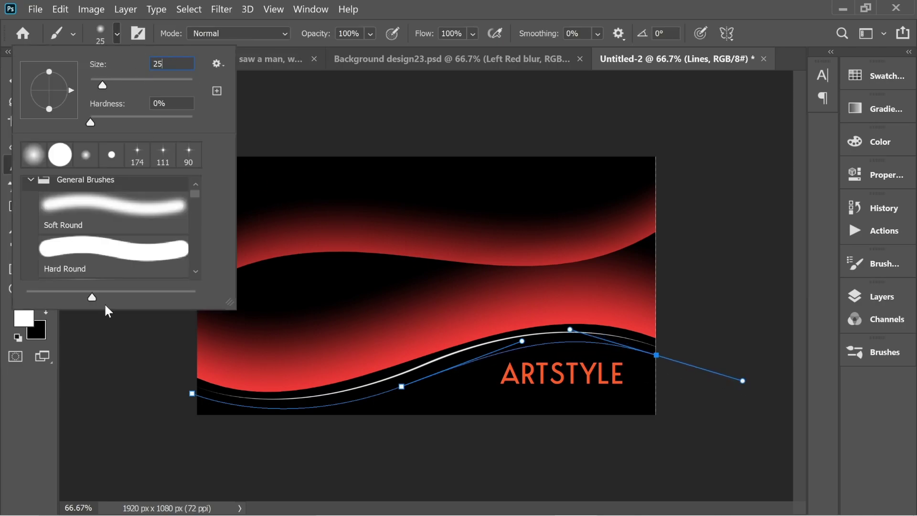
{"action": "key", "text": "Return"}
Stroke the second path with the Brush to form a thicker white line, and dismiss the path
{"action": "left_click", "coordinate": [43, 228]}
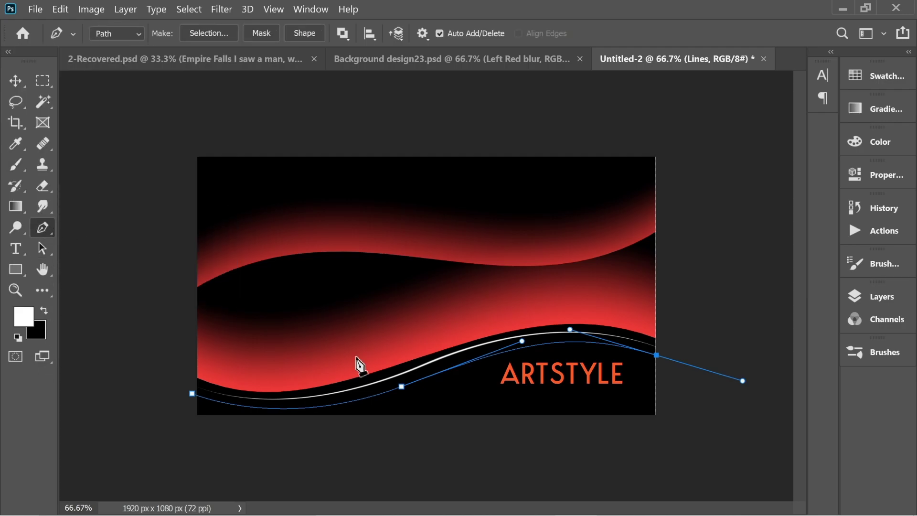
{"action": "right_click", "coordinate": [394, 320]}
{"action": "left_click", "coordinate": [448, 267]}
{"action": "left_click", "coordinate": [609, 162]}
{"action": "key", "text": "Return"}
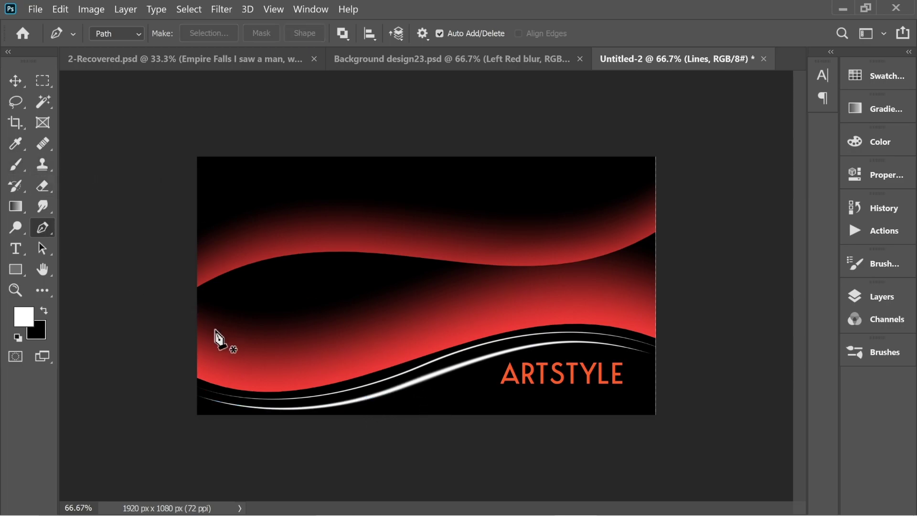
Draw a third, gently curved path across the lower red wave, extending past both canvas sides, and activate the Brush tool
{"action": "left_click", "coordinate": [186, 325]}
{"action": "left_click_drag", "start_coordinate": [464, 313], "coordinate": [698, 302]}
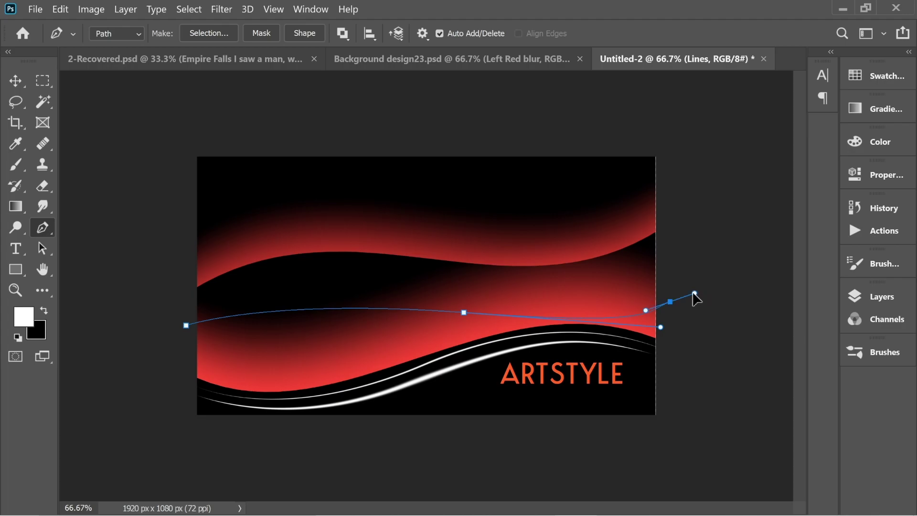
{"action": "right_click", "coordinate": [424, 321]}
{"action": "key", "text": "Escape"}
{"action": "key", "text": "b"}
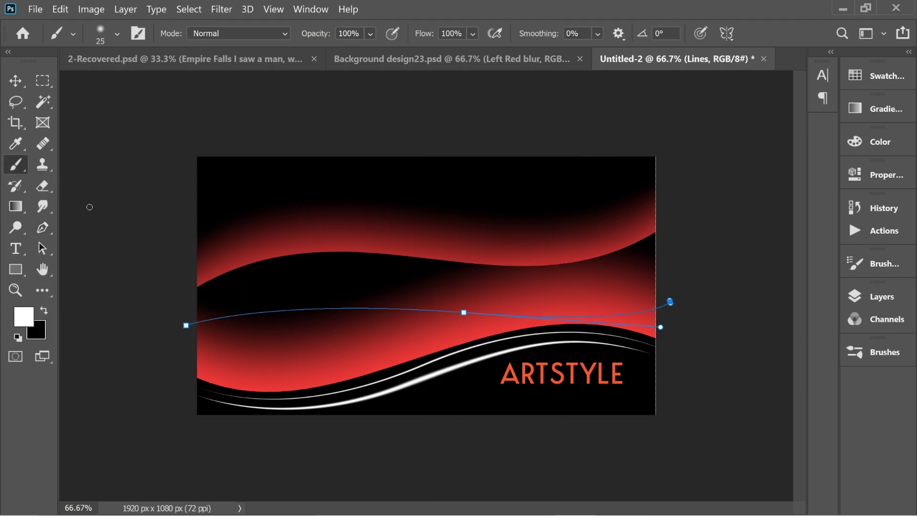
Stroke the third path with a 9 px Brush with Simulate Pressure off, and dismiss the path
{"action": "left_click", "coordinate": [117, 34]}
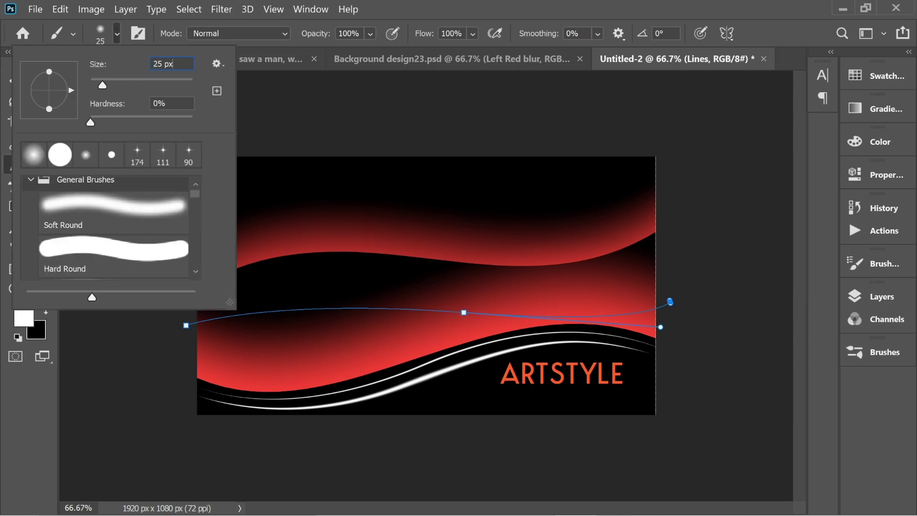
{"action": "type", "text": "9"}
{"action": "key", "text": "Return"}
{"action": "left_click", "coordinate": [45, 227]}
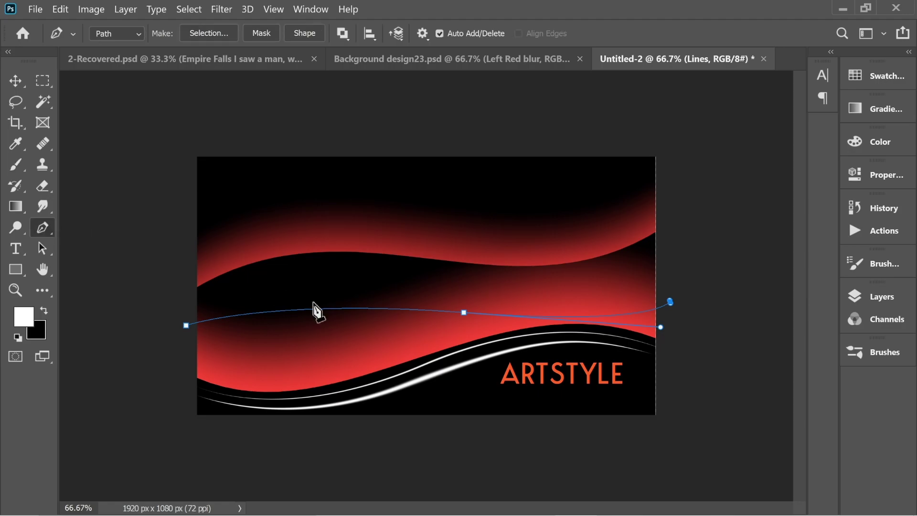
{"action": "right_click", "coordinate": [329, 308]}
{"action": "left_click", "coordinate": [385, 265]}
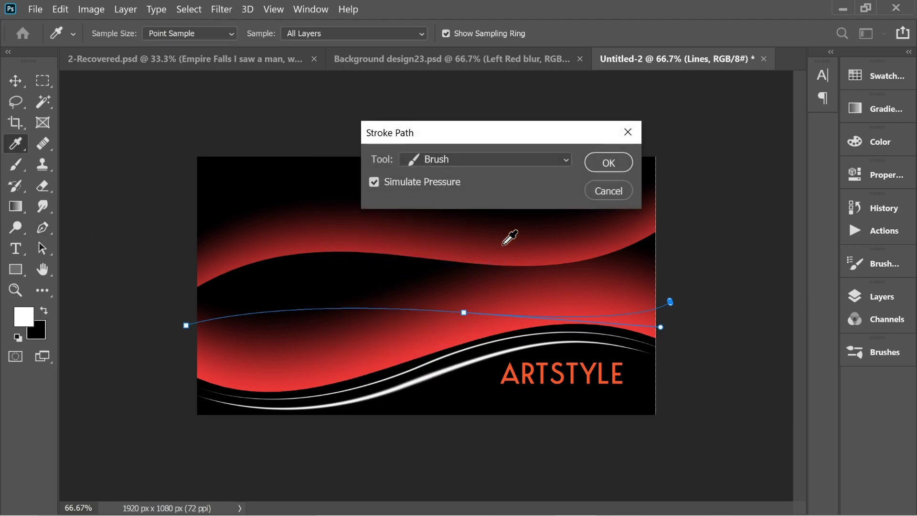
{"action": "left_click", "coordinate": [376, 182]}
{"action": "left_click", "coordinate": [606, 161]}
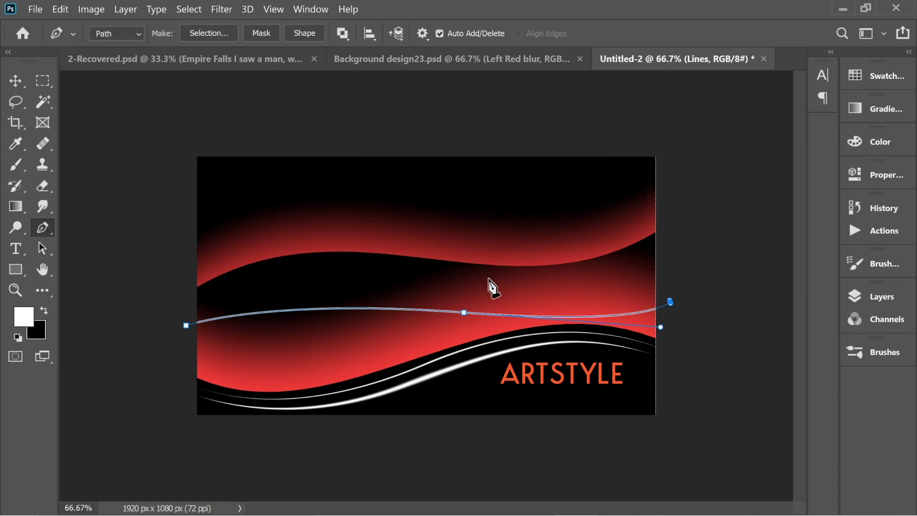
{"action": "key", "text": "Escape"}
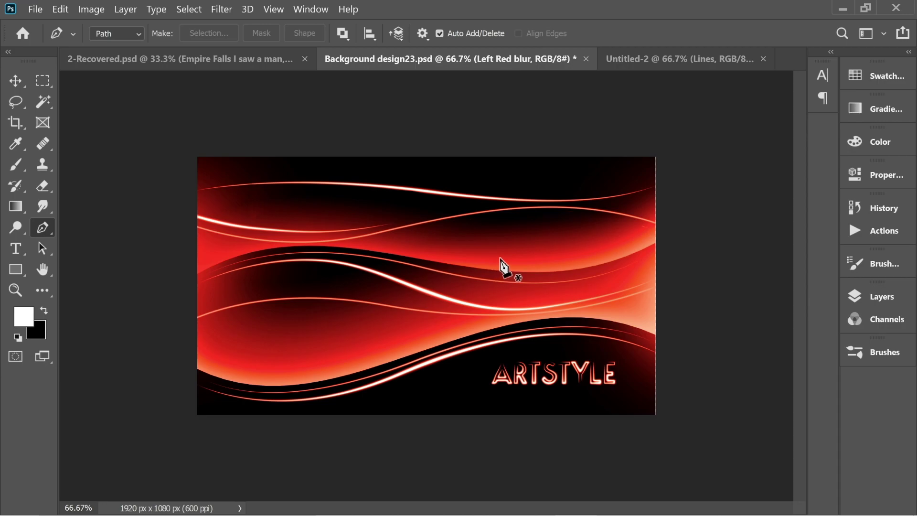
Hide the adjustment layers, the Left Red blur layer and all layer effects in Background design23.psd, and return to Untitled-2
{"action": "left_click", "coordinate": [875, 300]}
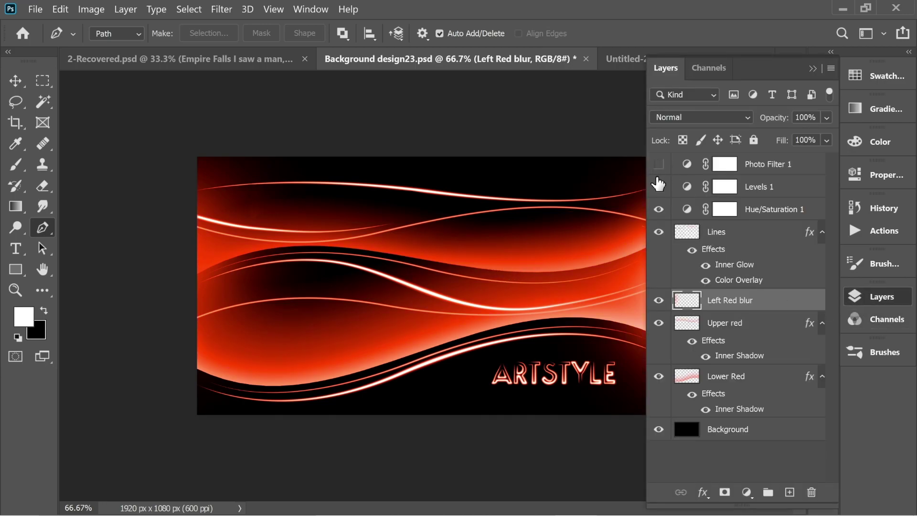
{"action": "left_click", "coordinate": [659, 186]}
{"action": "left_click", "coordinate": [658, 209]}
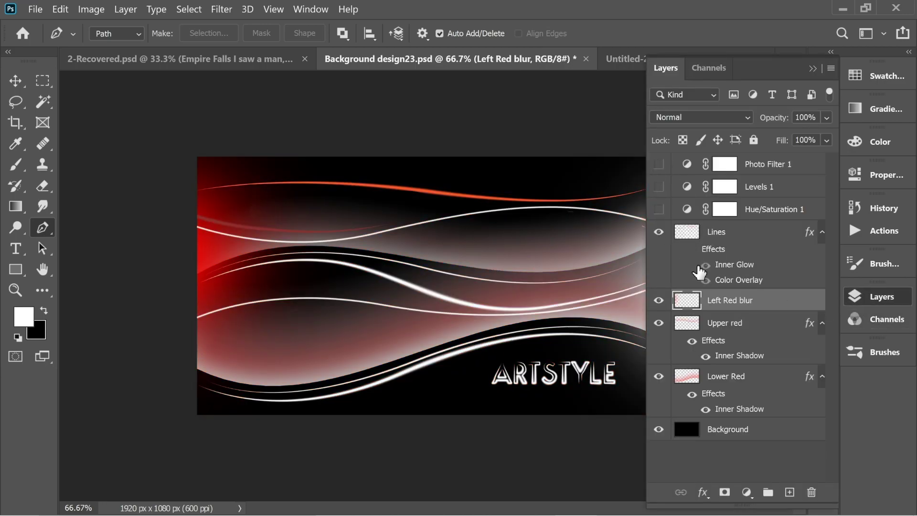
{"action": "left_click", "coordinate": [693, 340]}
{"action": "left_click", "coordinate": [691, 394]}
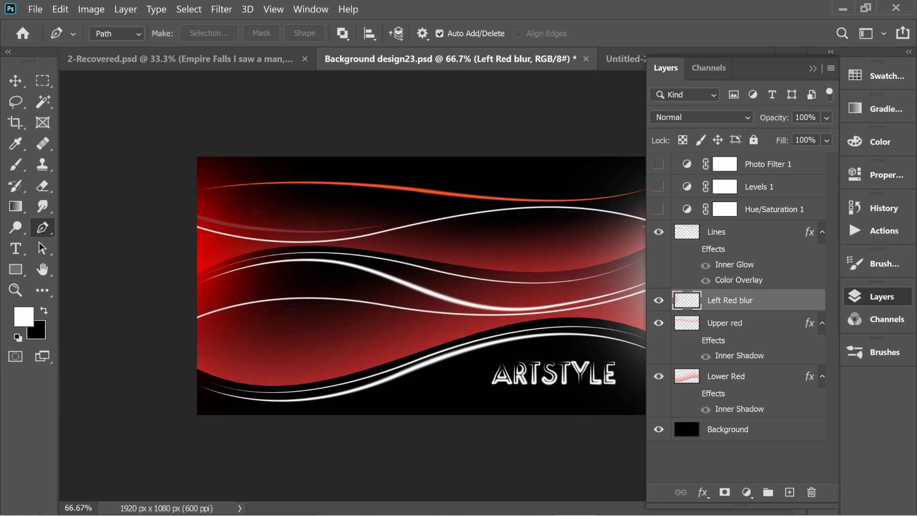
{"action": "left_click", "coordinate": [659, 301]}
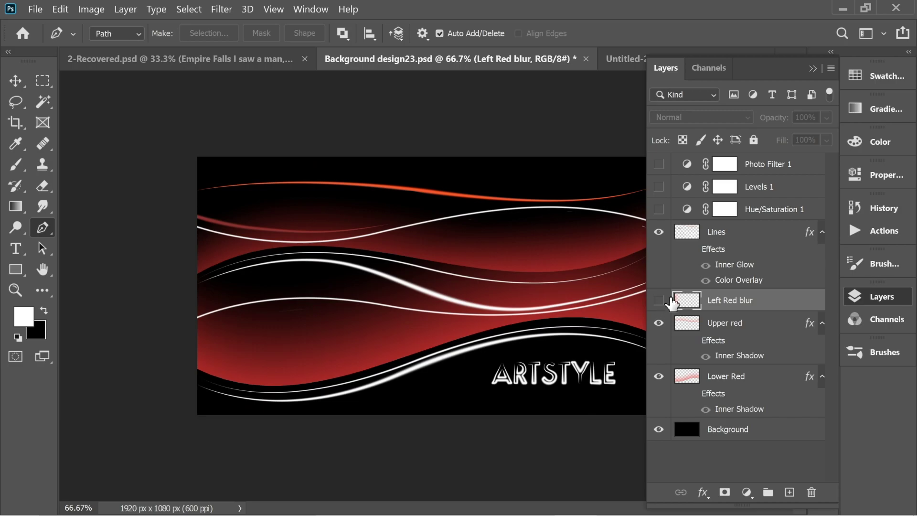
{"action": "left_click", "coordinate": [814, 69]}
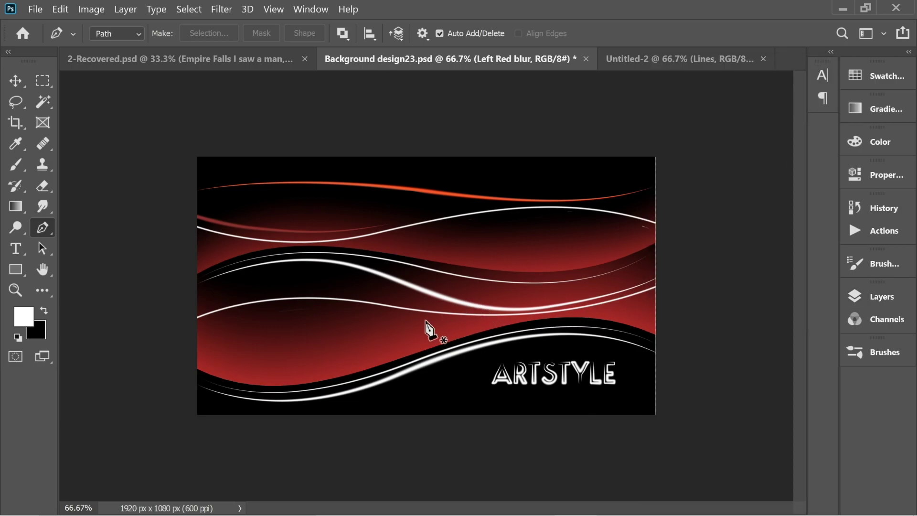
{"action": "left_click", "coordinate": [660, 60]}
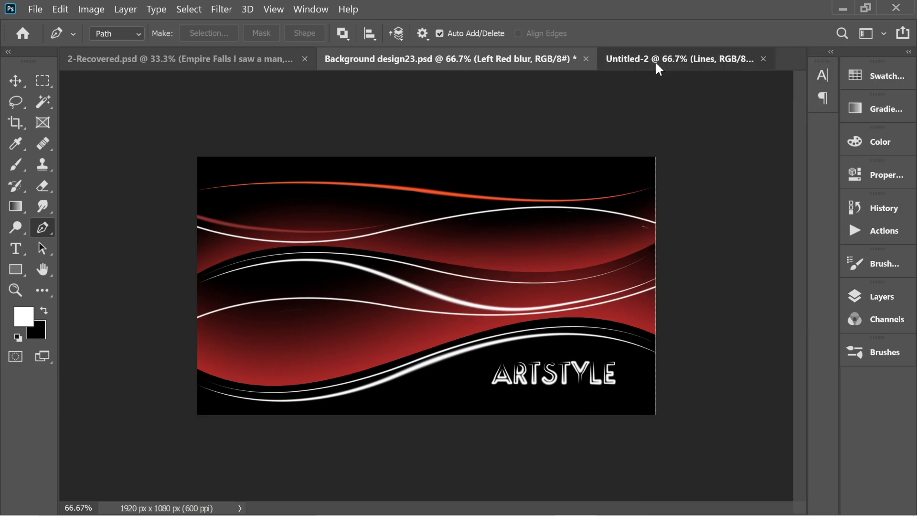
In Background design23.psd, delete the ARTSTYLE lettering from the Lines layer and clear the selection
{"action": "left_click", "coordinate": [525, 59]}
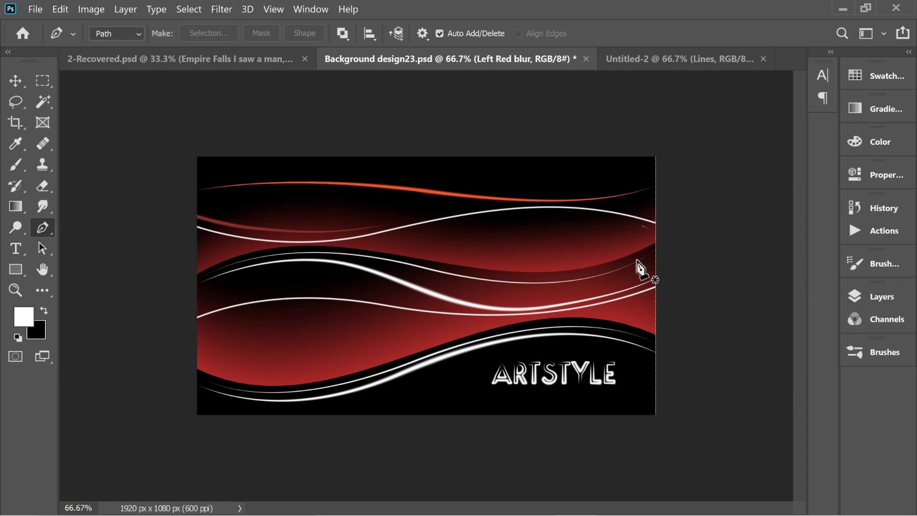
{"action": "left_click", "coordinate": [878, 297]}
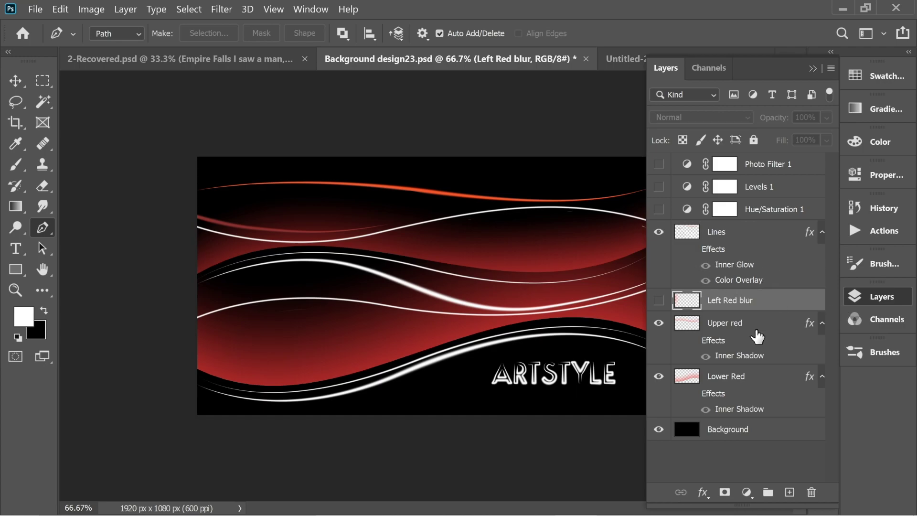
{"action": "left_click", "coordinate": [42, 81]}
{"action": "left_click", "coordinate": [716, 238]}
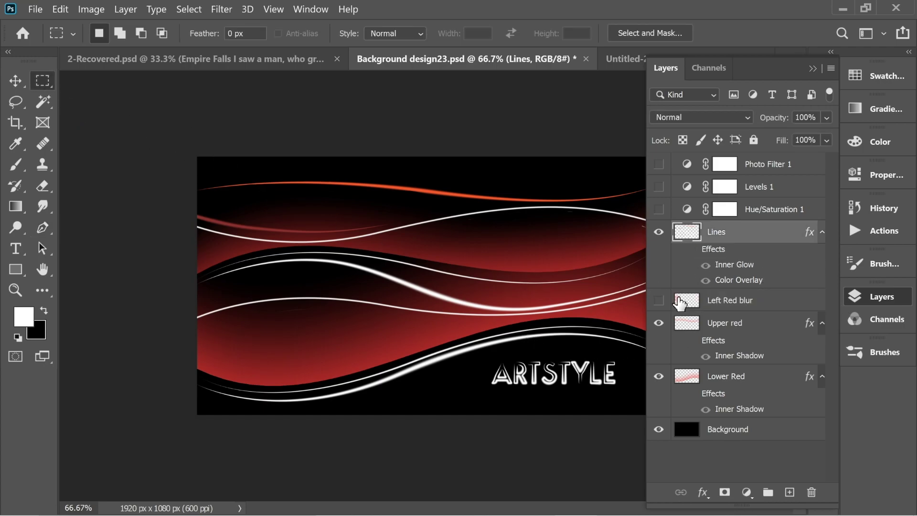
{"action": "left_click_drag", "start_coordinate": [486, 356], "coordinate": [624, 393]}
{"action": "key", "text": "Delete"}
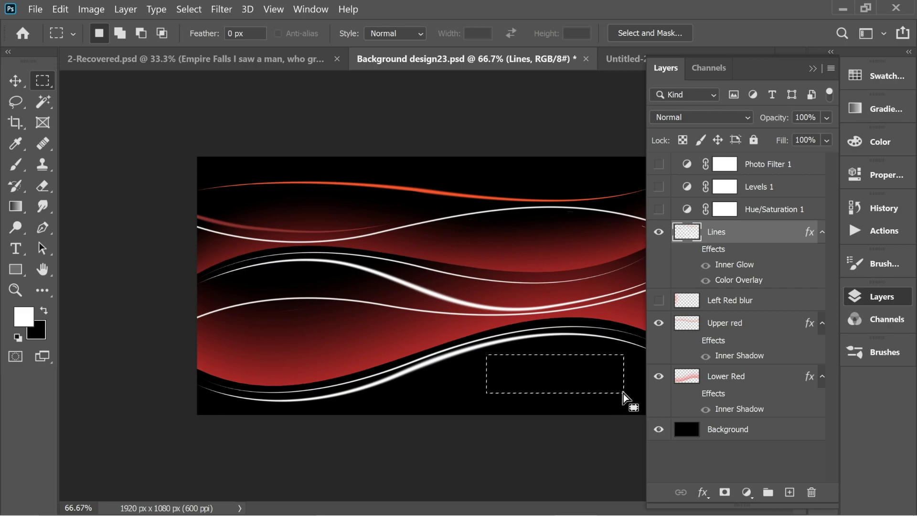
{"action": "left_click_drag", "start_coordinate": [141, 192], "coordinate": [140, 196]}
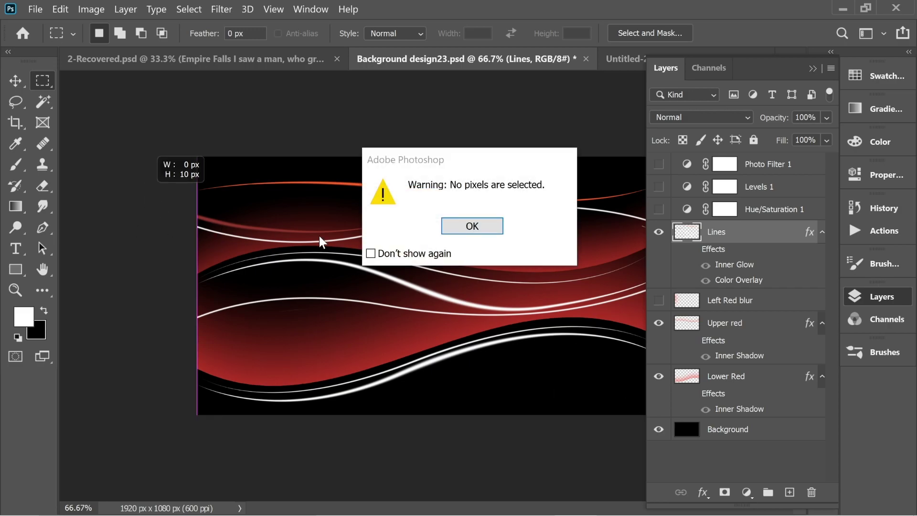
{"action": "key", "text": "Return"}
{"action": "left_click", "coordinate": [17, 249]}
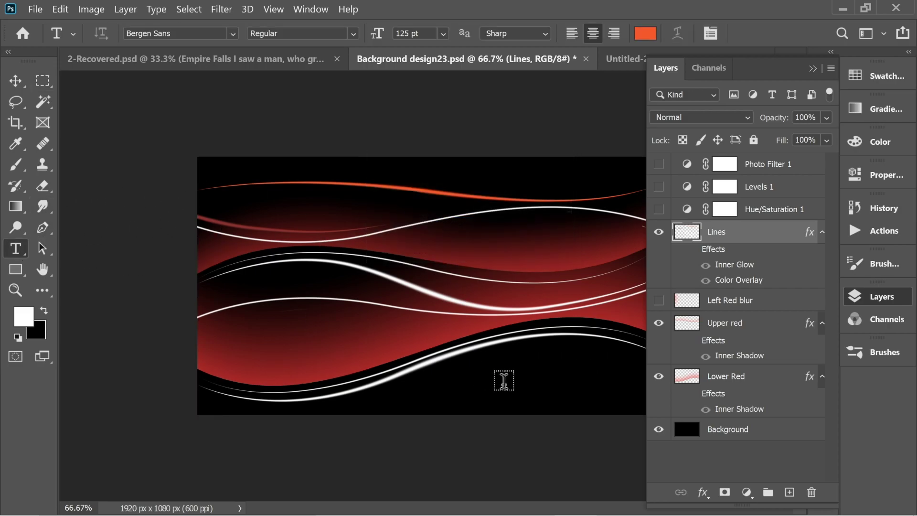
{"action": "left_click", "coordinate": [504, 381]}
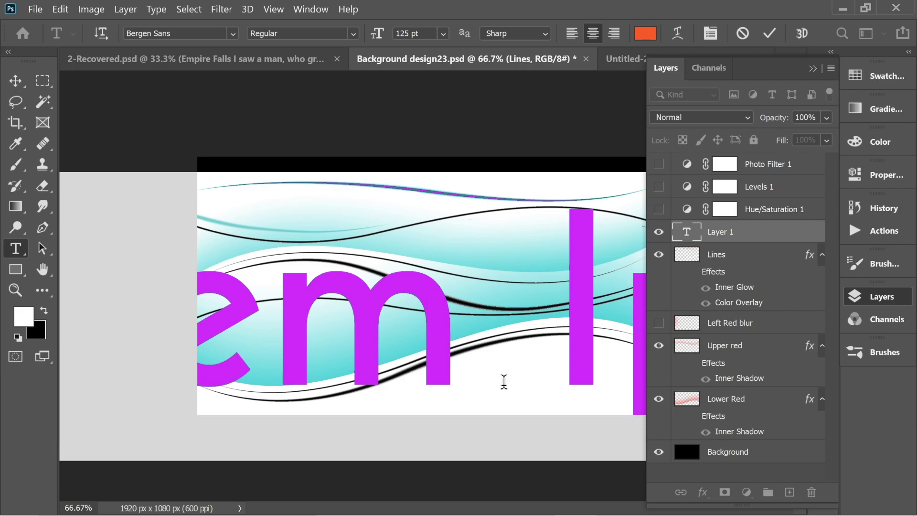
{"action": "type", "text": "A"}
{"action": "key", "text": "ctrl+Return"}
{"action": "key", "text": "v"}
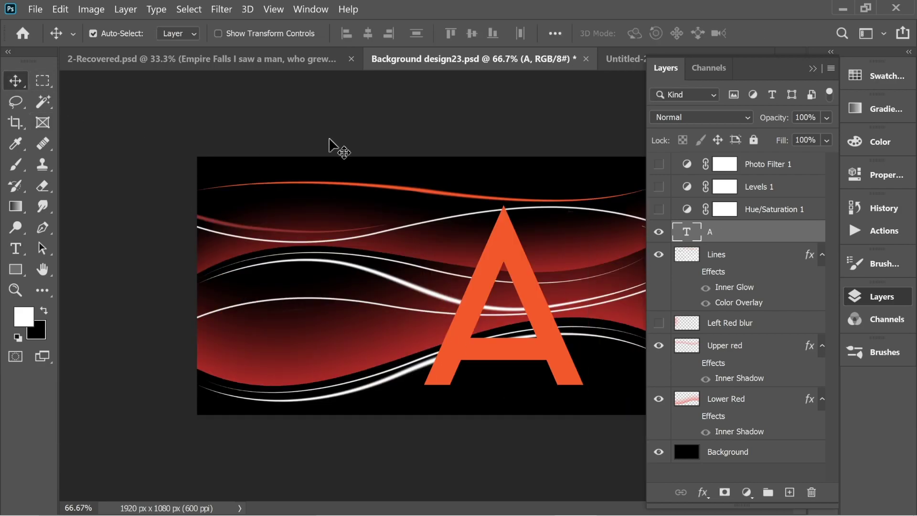
{"action": "key", "text": "Delete"}
Copy the ARTSTYLE text from Untitled-2 into Background design23.psd and position it on the black area below the white lines
{"action": "left_click", "coordinate": [621, 60]}
{"action": "mouse_move", "coordinate": [553, 374]}
{"action": "left_mouse_down"}
{"action": "mouse_move", "coordinate": [395, 92]}
{"action": "mouse_move", "coordinate": [508, 352]}
{"action": "mouse_move", "coordinate": [442, 295]}
{"action": "mouse_move", "coordinate": [569, 368]}
{"action": "mouse_move", "coordinate": [566, 382]}
{"action": "left_mouse_up"}
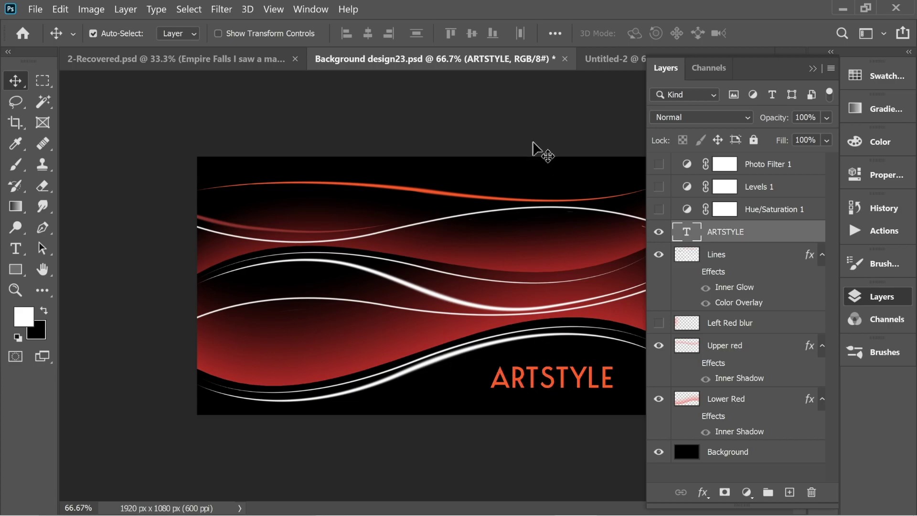
{"action": "left_click_drag", "start_coordinate": [550, 381], "coordinate": [563, 382]}
Load the ARTSTYLE text outline as a selection and convert it to a work path with a 1.0 pixel tolerance
{"action": "key", "text": "ctrl"}
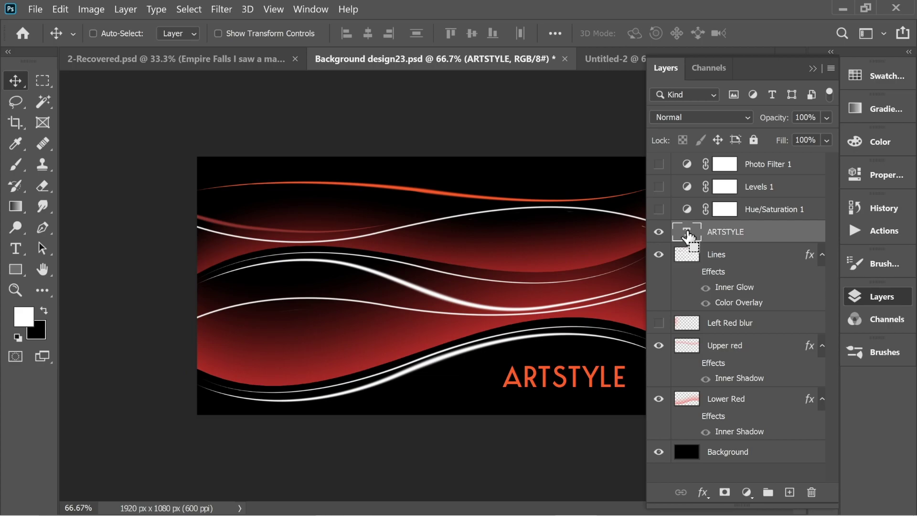
{"action": "left_click", "coordinate": [687, 233], "text": "ctrl"}
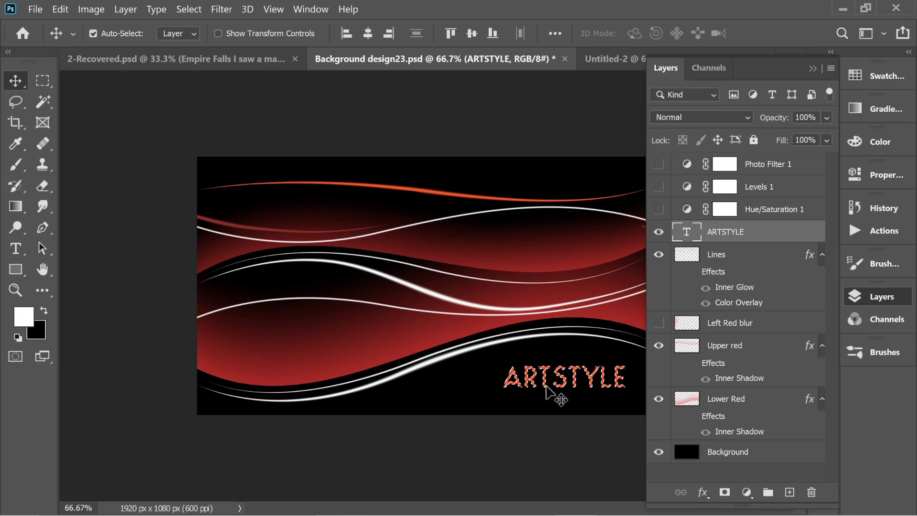
{"action": "left_click", "coordinate": [45, 85]}
{"action": "right_click", "coordinate": [498, 375]}
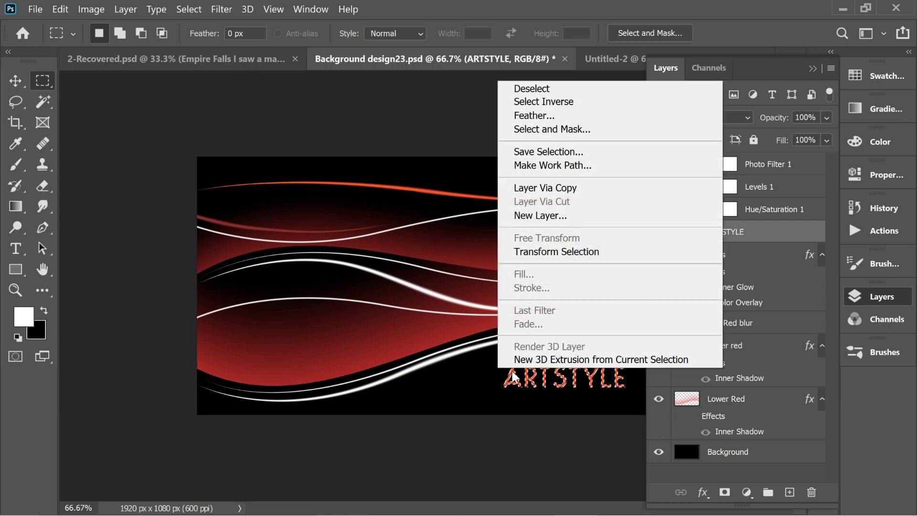
{"action": "left_click", "coordinate": [560, 167]}
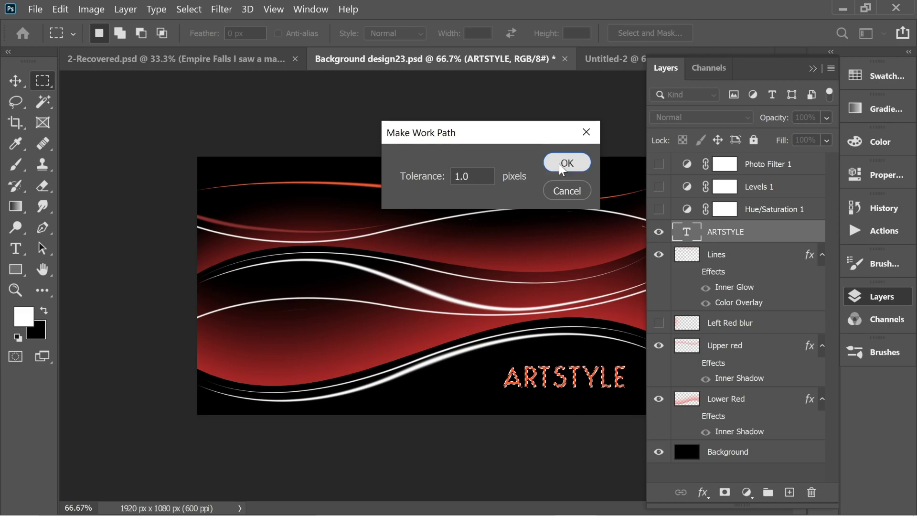
{"action": "left_click", "coordinate": [560, 163]}
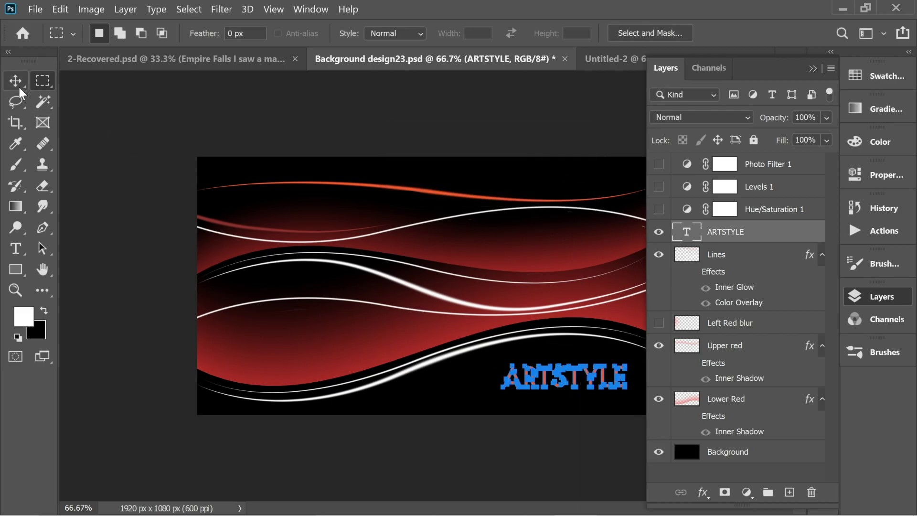
Set the brush size to 15 px
{"action": "left_click", "coordinate": [42, 228]}
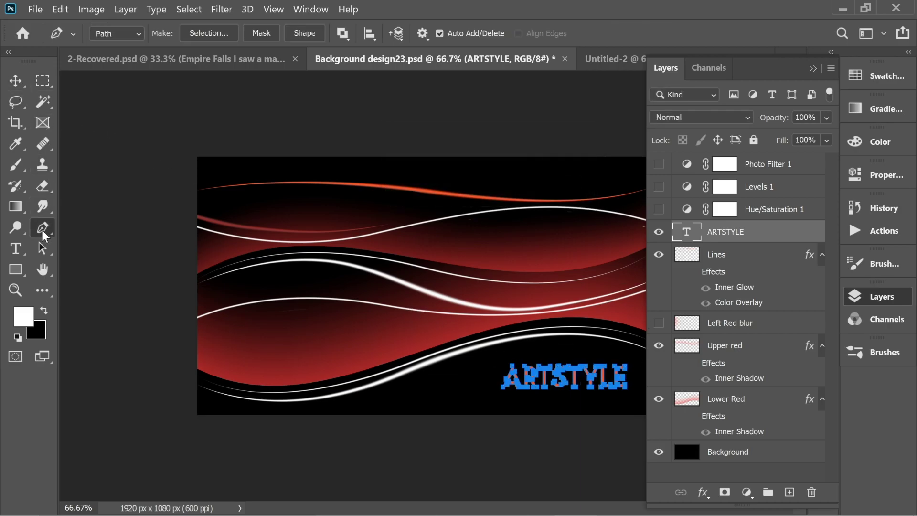
{"action": "left_click", "coordinate": [17, 165]}
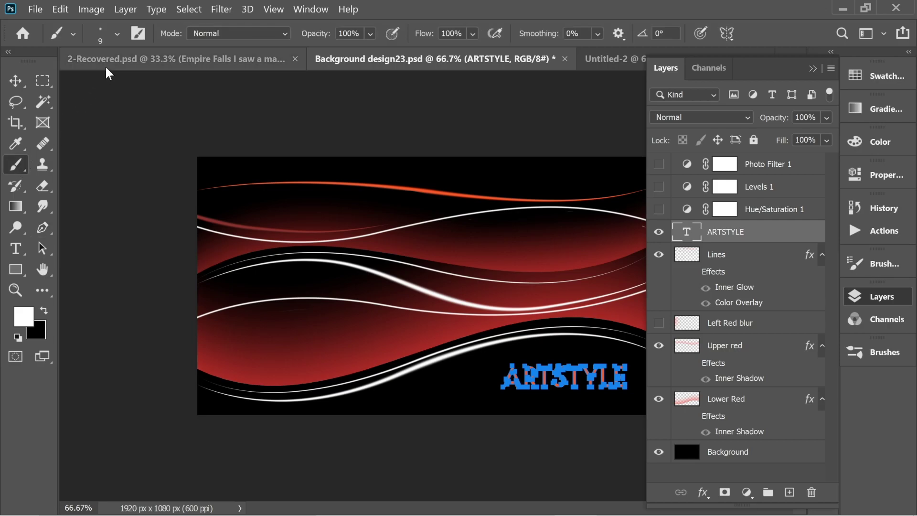
{"action": "left_click", "coordinate": [116, 34]}
{"action": "type", "text": "15"}
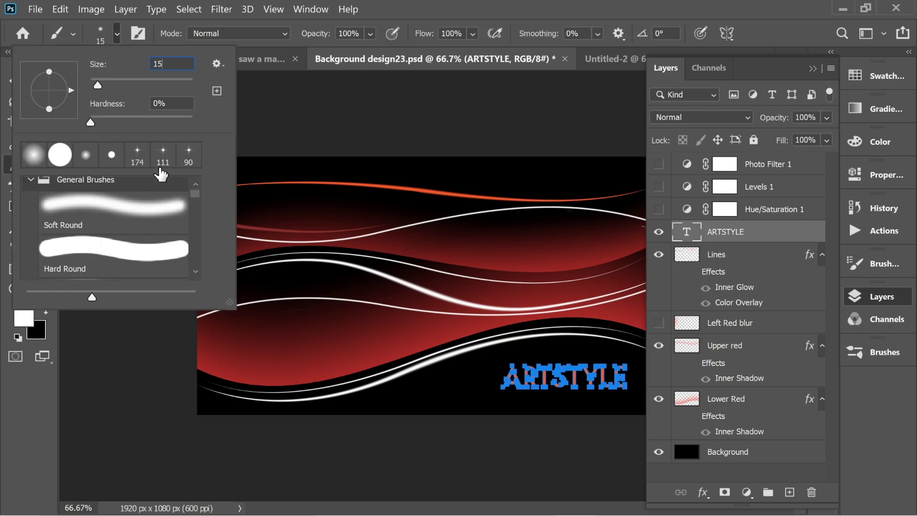
{"action": "key", "text": "Return"}
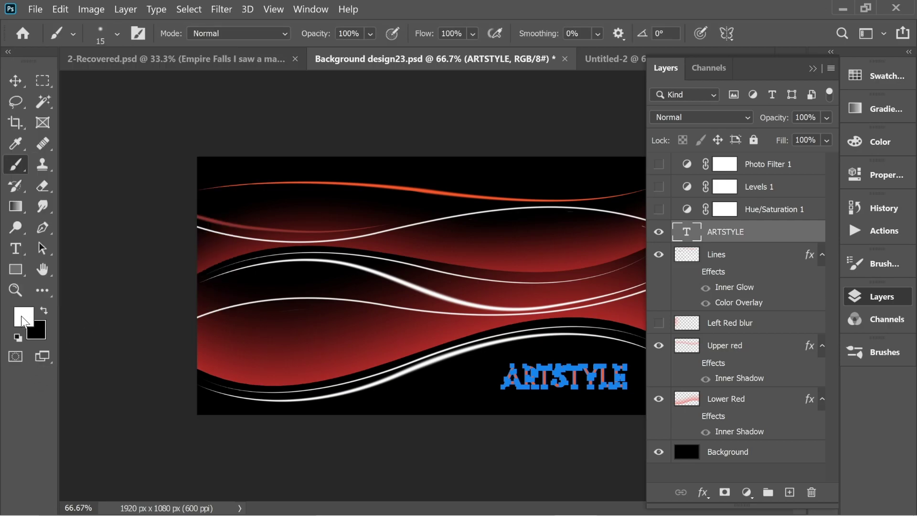
Stroke the ARTSTYLE path on the Lines layer using the Brush with Simulate Pressure on, and dismiss the path
{"action": "left_click", "coordinate": [43, 230]}
{"action": "right_click", "coordinate": [499, 366]}
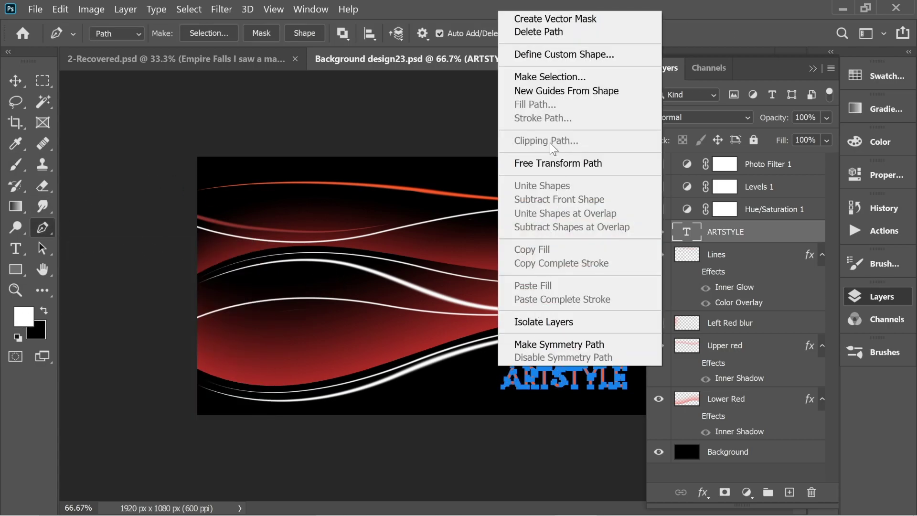
{"action": "left_click", "coordinate": [720, 253]}
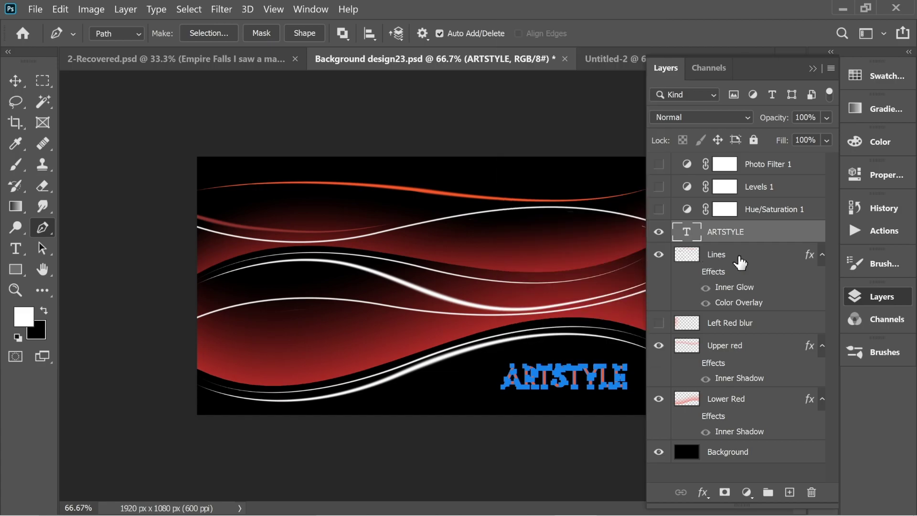
{"action": "left_click", "coordinate": [739, 259]}
{"action": "right_click", "coordinate": [500, 375]}
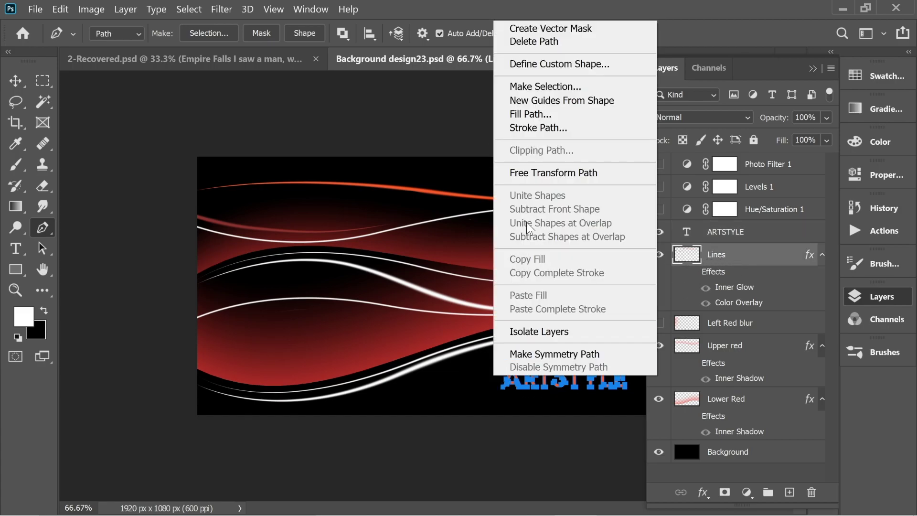
{"action": "left_click", "coordinate": [546, 129]}
{"action": "left_click", "coordinate": [392, 182]}
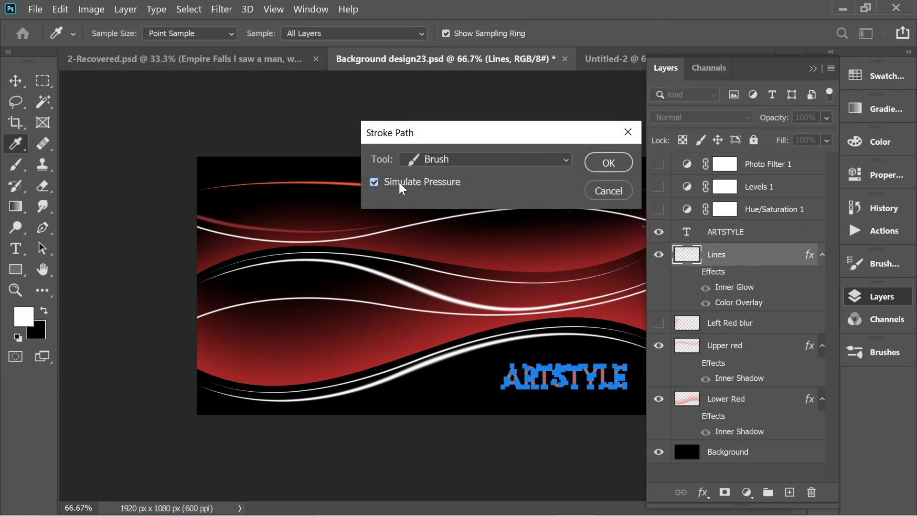
{"action": "left_click", "coordinate": [618, 162]}
{"action": "key", "text": "Escape"}
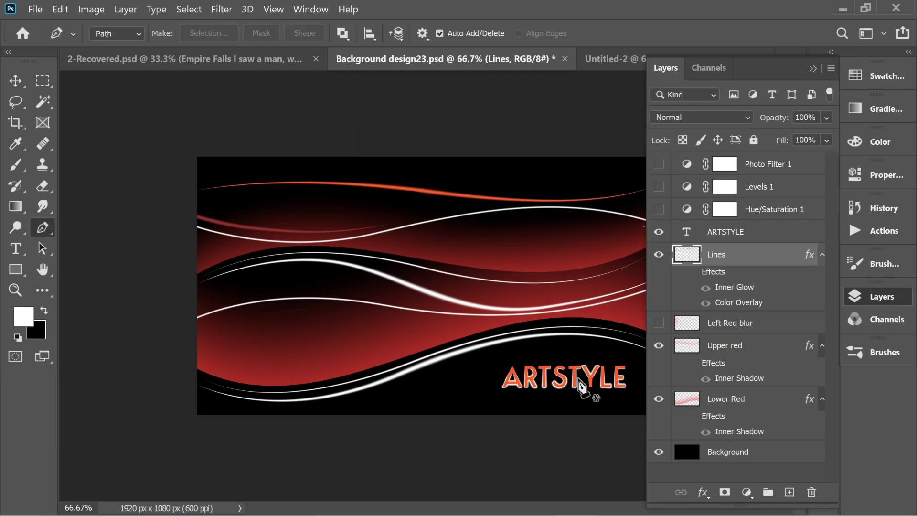
Delete the ARTSTYLE text layer above the Lines layer
{"action": "left_click", "coordinate": [728, 236]}
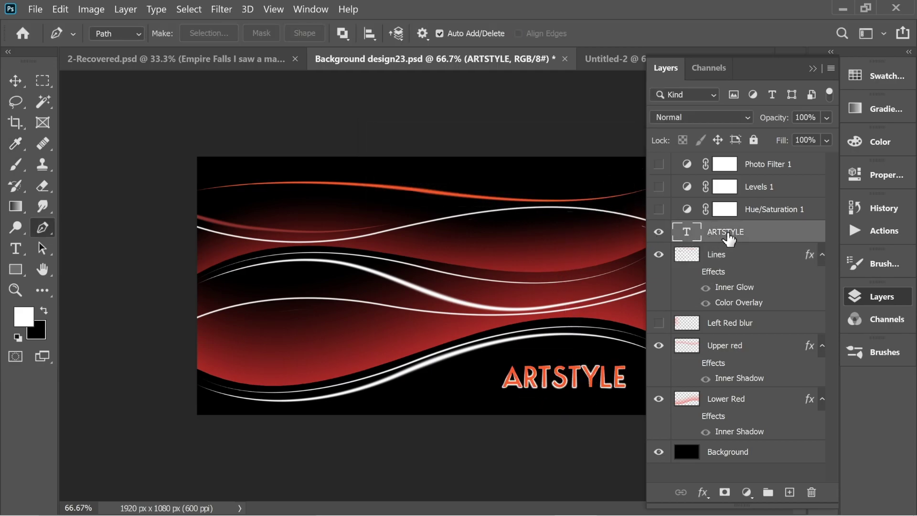
{"action": "key", "text": "Delete"}
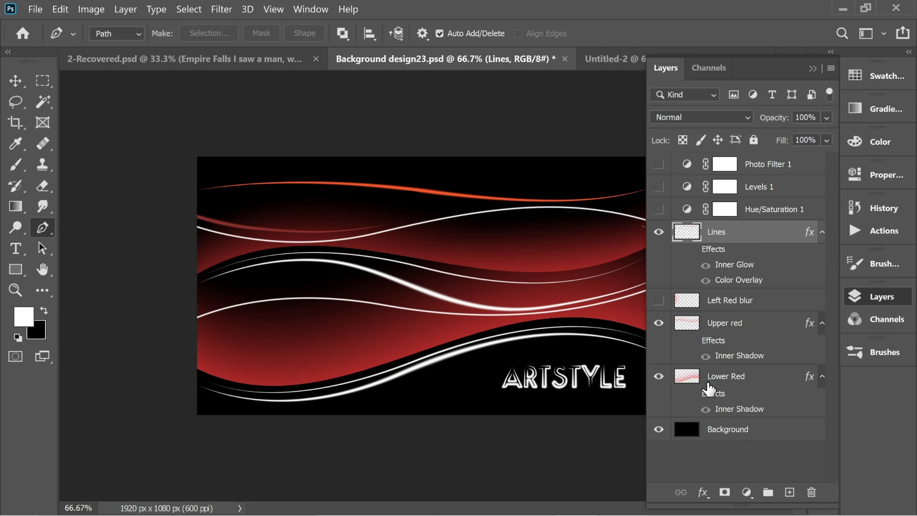
Show the effects of the Lower Red and Upper red layers, reviewing Lower Red's Inner Shadow settings
{"action": "left_click", "coordinate": [694, 394]}
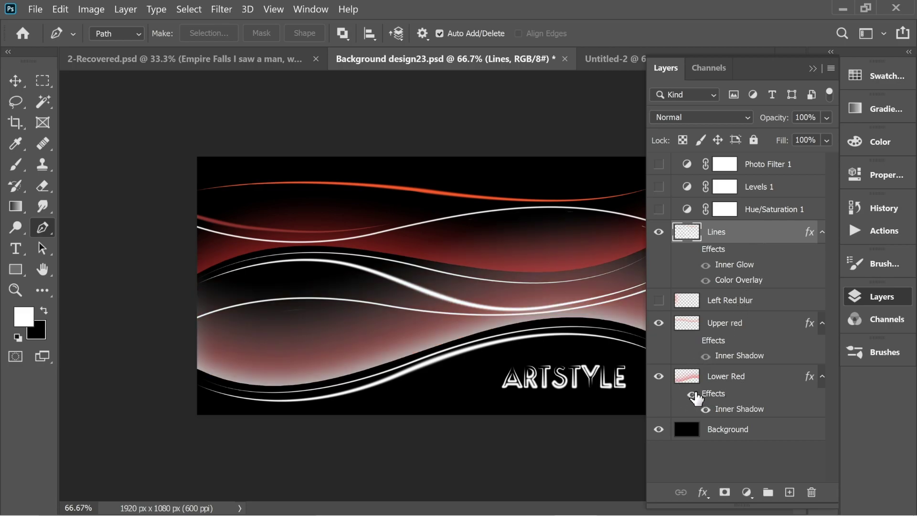
{"action": "double_click", "coordinate": [720, 395]}
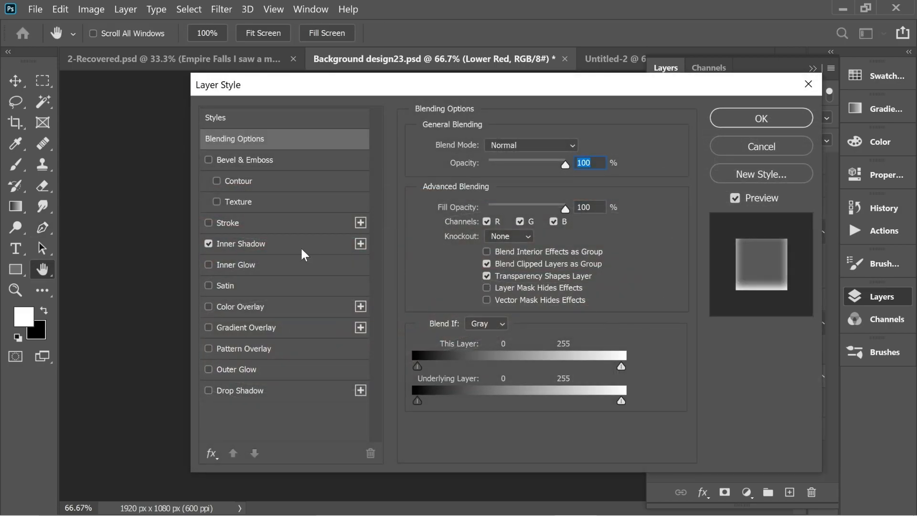
{"action": "left_click_drag", "start_coordinate": [302, 85], "coordinate": [460, 104]}
{"action": "left_click", "coordinate": [522, 263]}
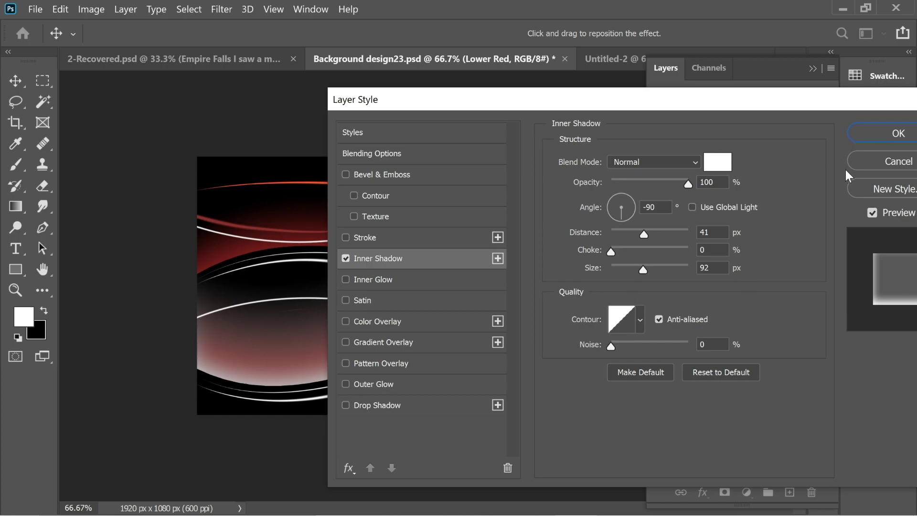
{"action": "left_click", "coordinate": [867, 134]}
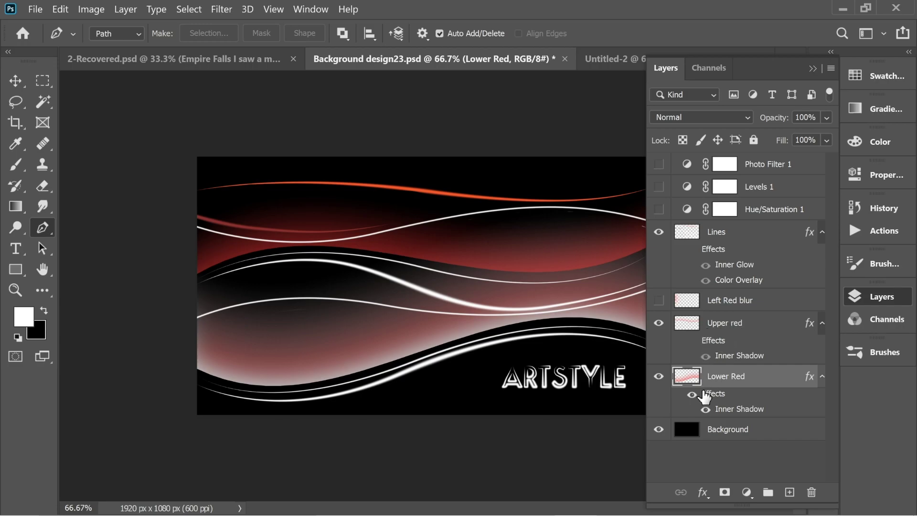
{"action": "left_click", "coordinate": [691, 341]}
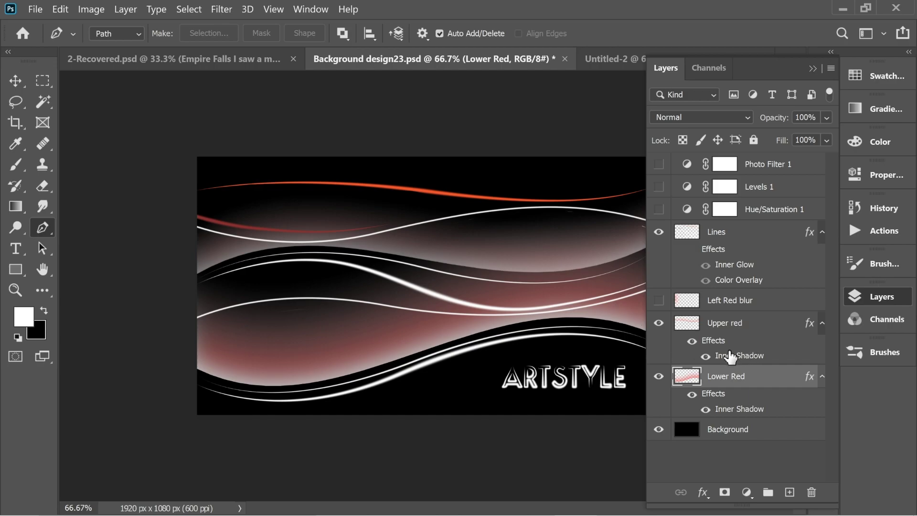
Show the Lines layer's effects and review its Inner Glow and Color Overlay settings, including the overlay colour
{"action": "left_click", "coordinate": [692, 249]}
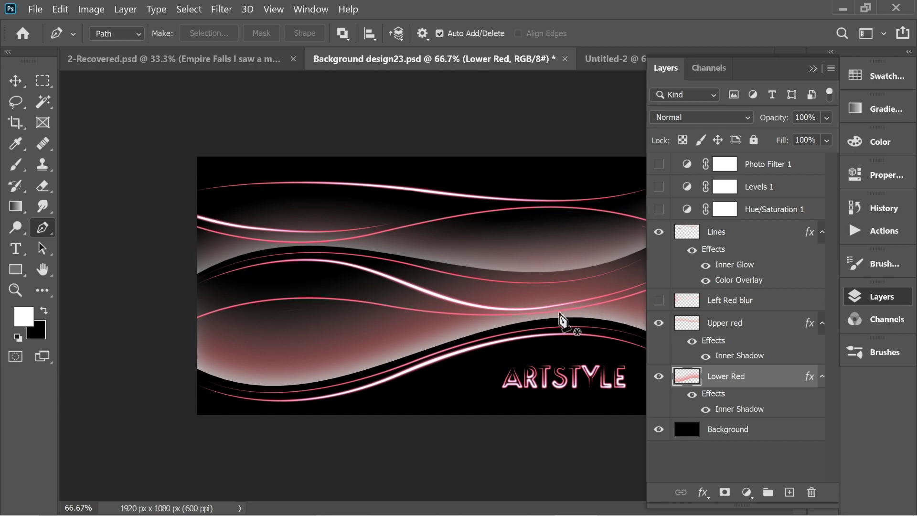
{"action": "double_click", "coordinate": [723, 255]}
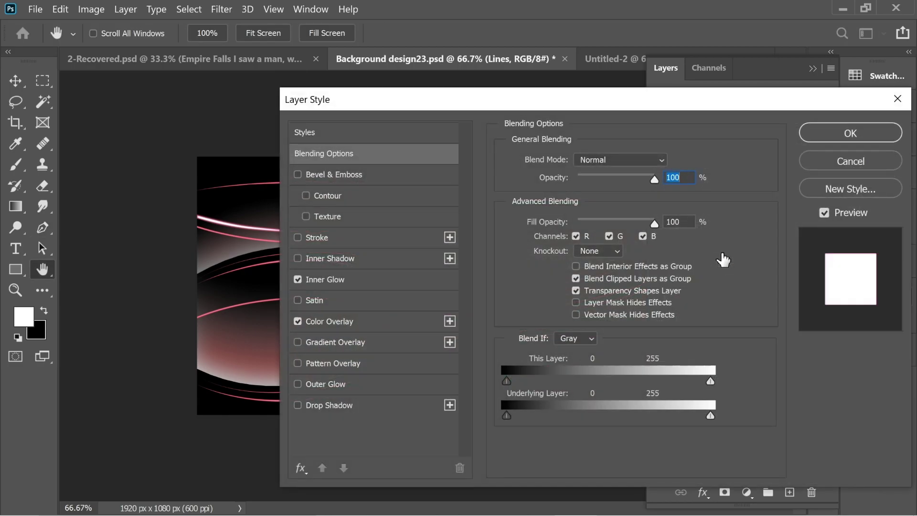
{"action": "left_click", "coordinate": [353, 279]}
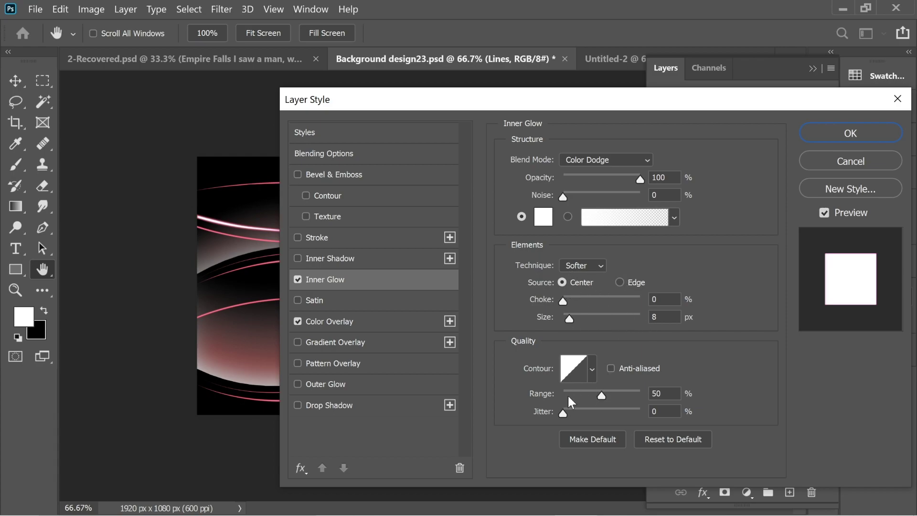
{"action": "left_click", "coordinate": [353, 321]}
{"action": "left_click", "coordinate": [664, 164]}
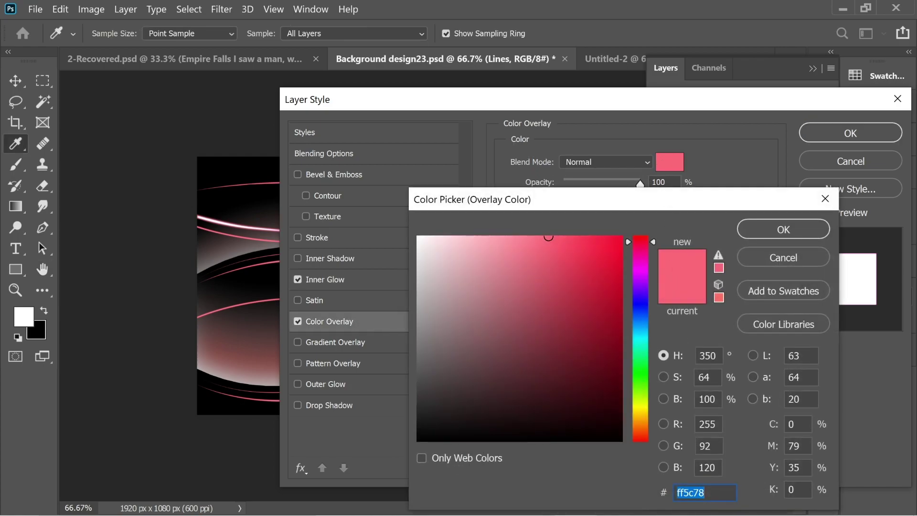
{"action": "left_click", "coordinate": [769, 239]}
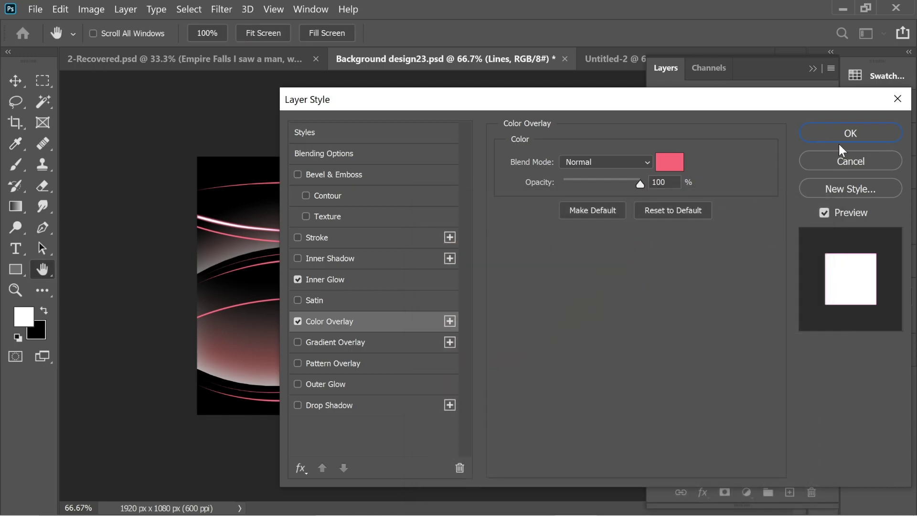
{"action": "left_click", "coordinate": [834, 133]}
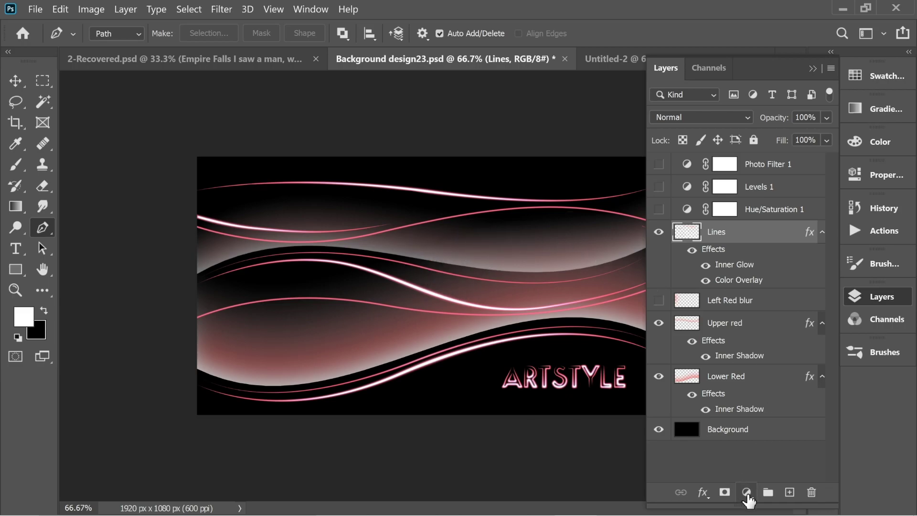
{"action": "left_click", "coordinate": [747, 492]}
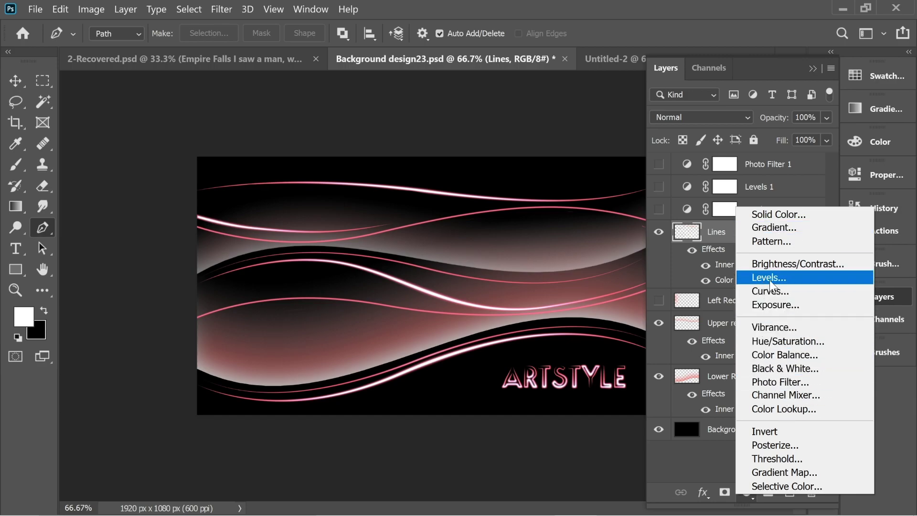
{"action": "left_click", "coordinate": [671, 451]}
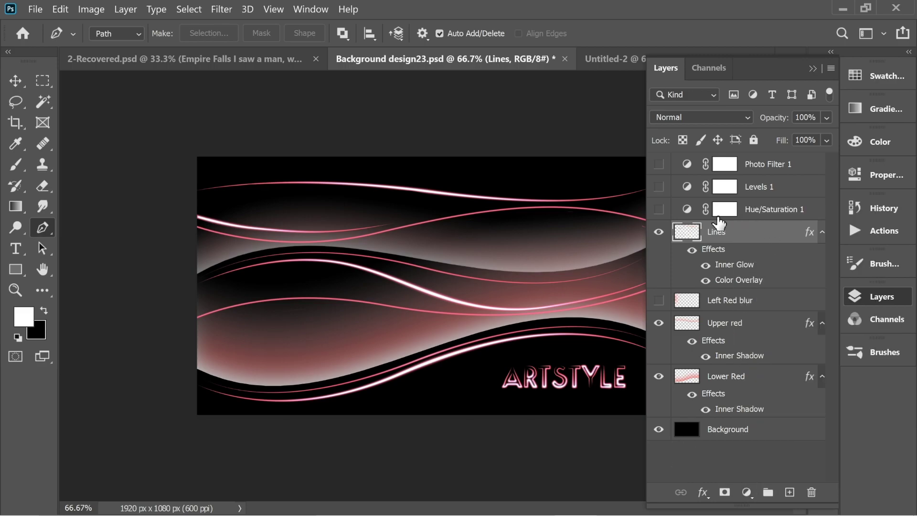
Show the Hue/Saturation 1 adjustment layer and review its colorize settings
{"action": "left_click", "coordinate": [659, 210]}
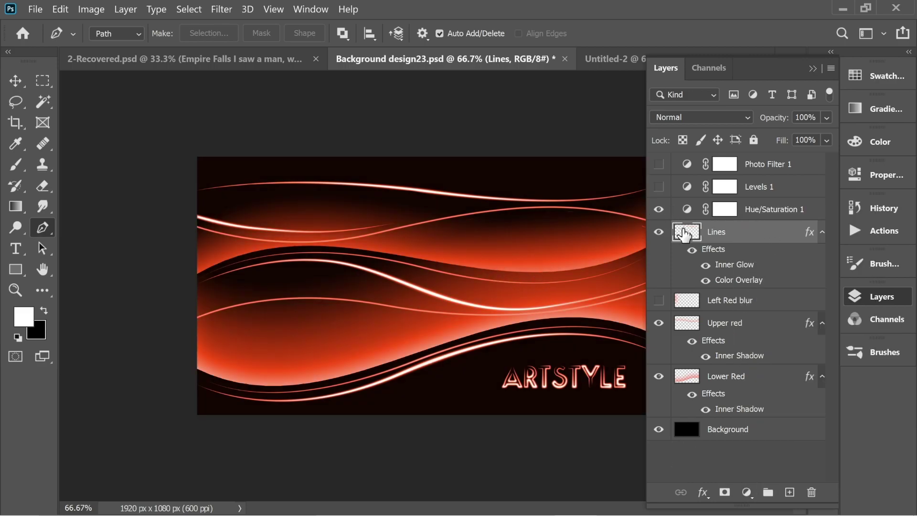
{"action": "double_click", "coordinate": [687, 210]}
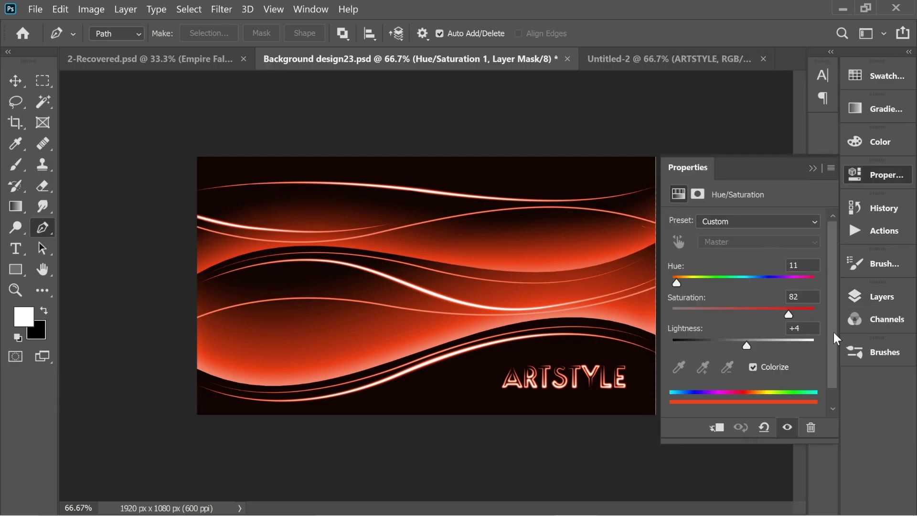
{"action": "left_click", "coordinate": [813, 168]}
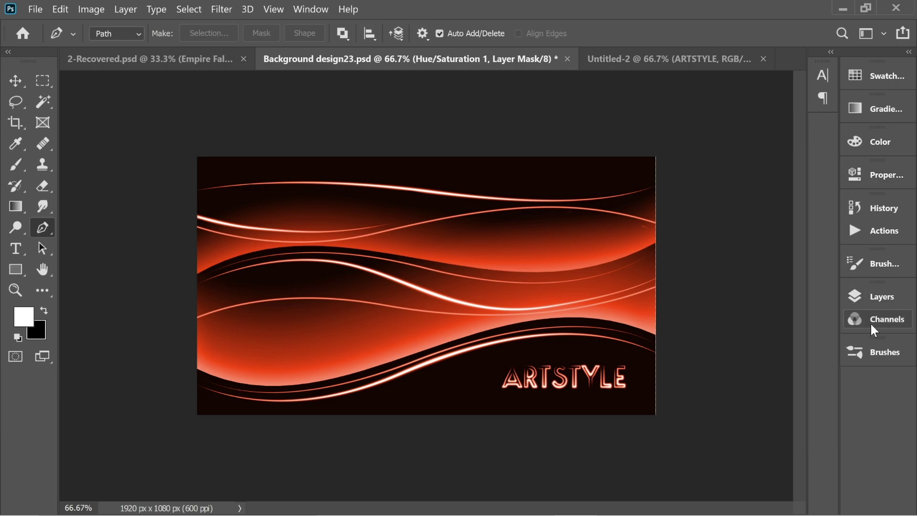
{"action": "left_click", "coordinate": [878, 292]}
Show the Levels 1 adjustment layer and review its input levels
{"action": "left_click", "coordinate": [660, 187]}
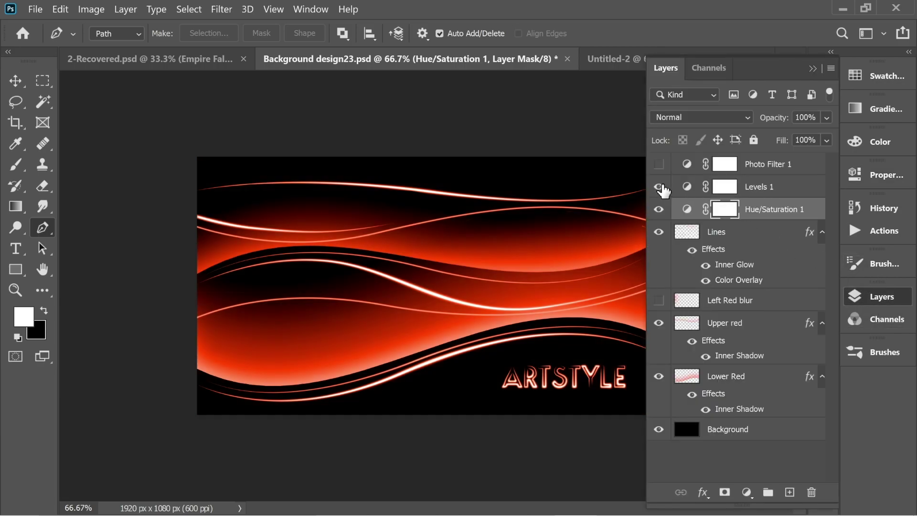
{"action": "double_click", "coordinate": [686, 187]}
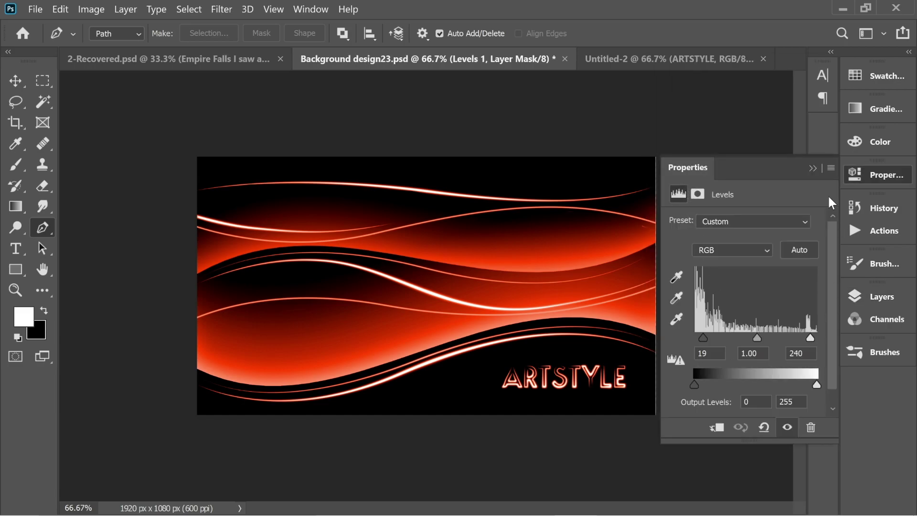
{"action": "left_click", "coordinate": [813, 168]}
{"action": "left_click", "coordinate": [872, 294]}
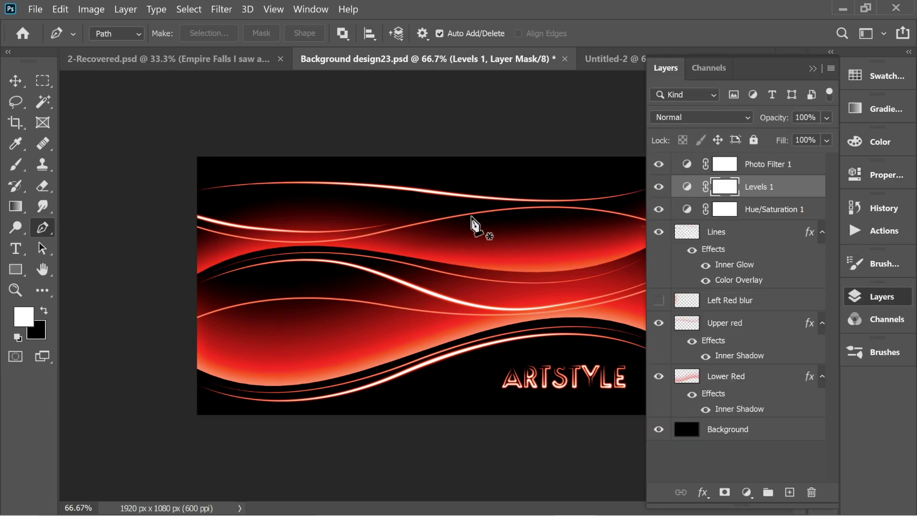
Review the filter colour of the Photo Filter 1 adjustment layer and set its density to 85%
{"action": "double_click", "coordinate": [683, 164]}
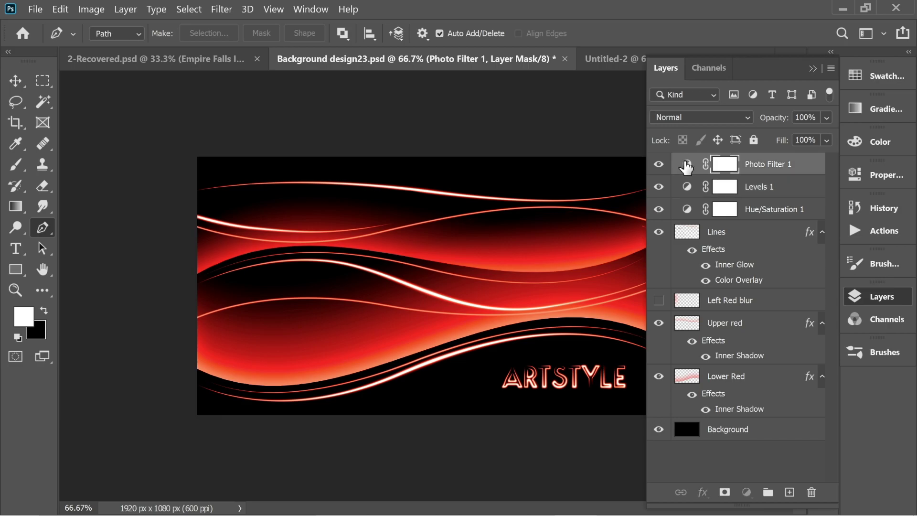
{"action": "left_click", "coordinate": [721, 246]}
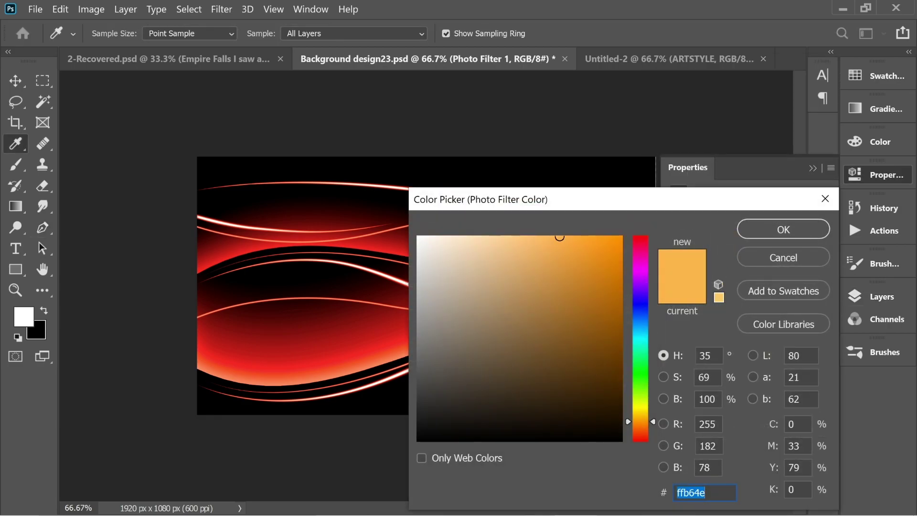
{"action": "key", "text": "p"}
{"action": "left_click", "coordinate": [764, 232]}
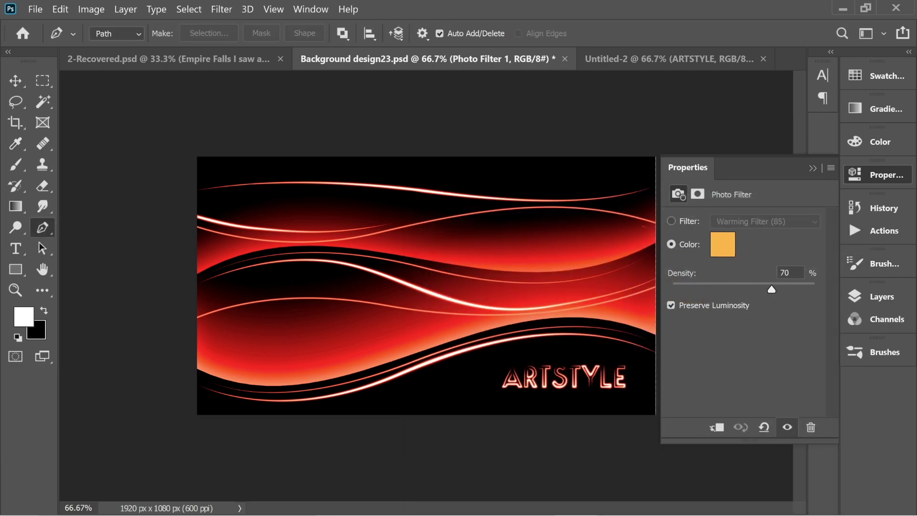
{"action": "type", "text": "85"}
{"action": "left_click", "coordinate": [812, 168]}
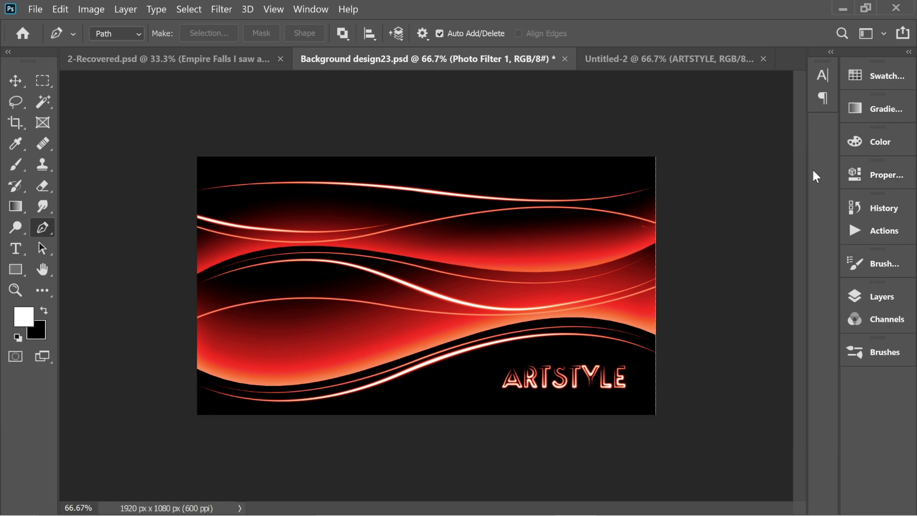
{"action": "left_click", "coordinate": [875, 297]}
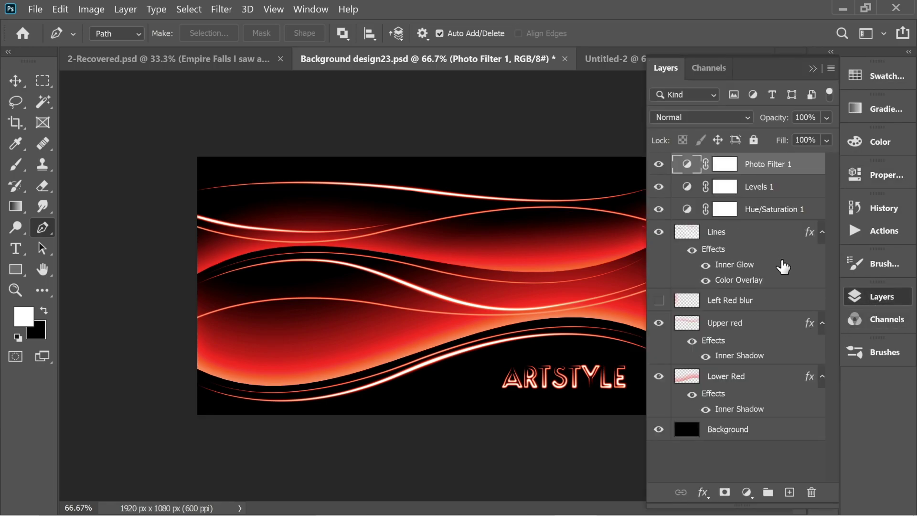
Rename the Left Red blur layer to Blur and make it visible
{"action": "double_click", "coordinate": [725, 302]}
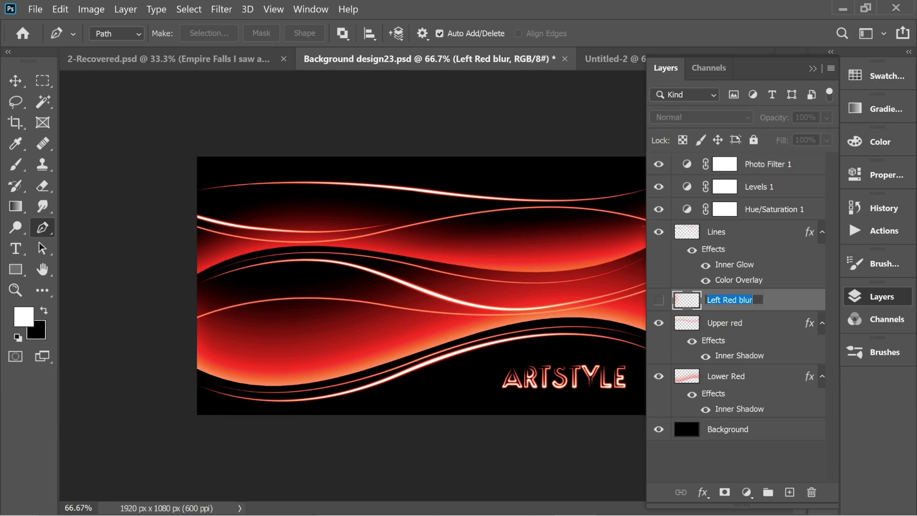
{"action": "type", "text": "Blur"}
{"action": "key", "text": "Return"}
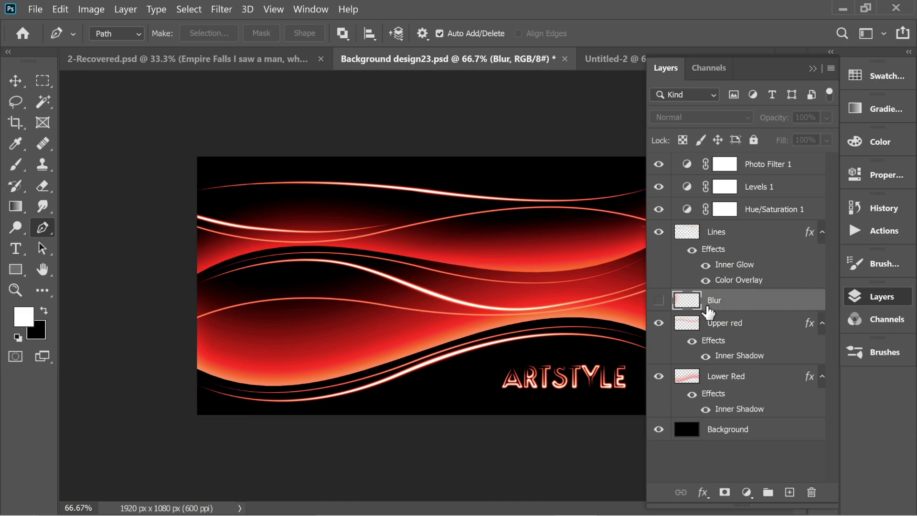
{"action": "left_click", "coordinate": [659, 301]}
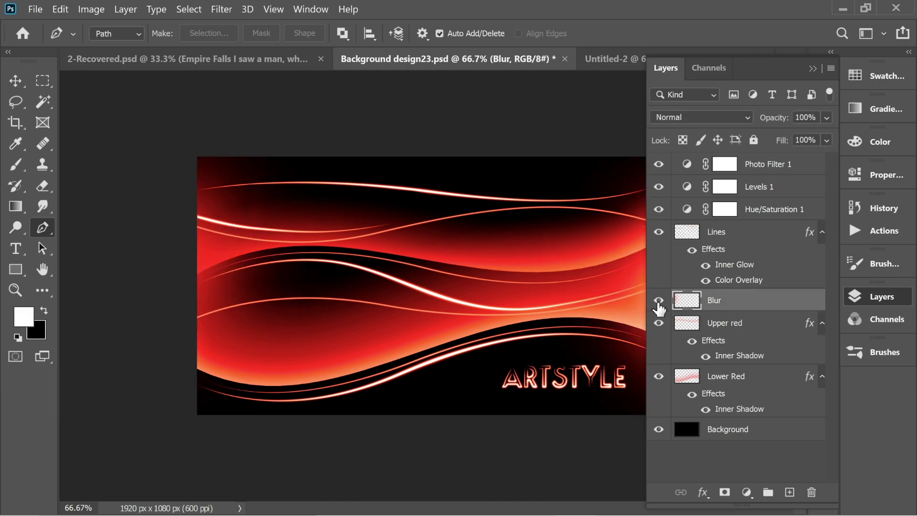
{"action": "left_click", "coordinate": [813, 69]}
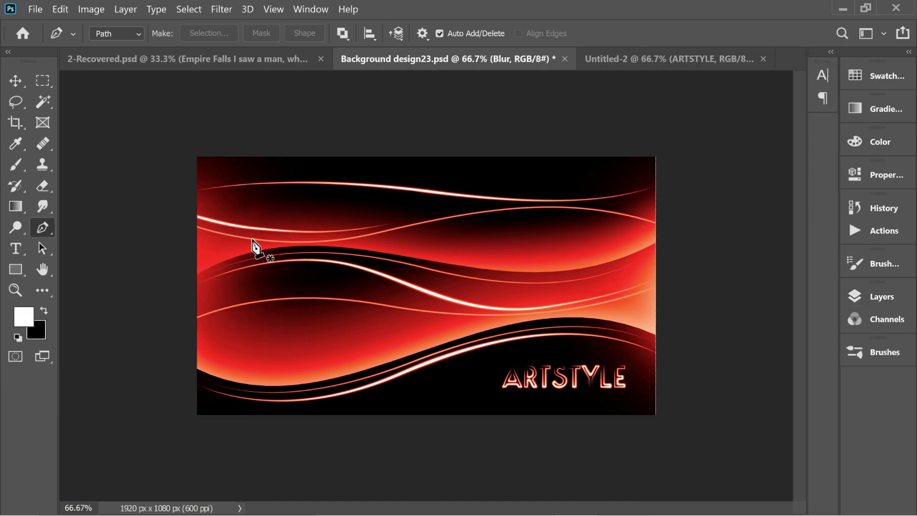
{"action": "left_click", "coordinate": [893, 295]}
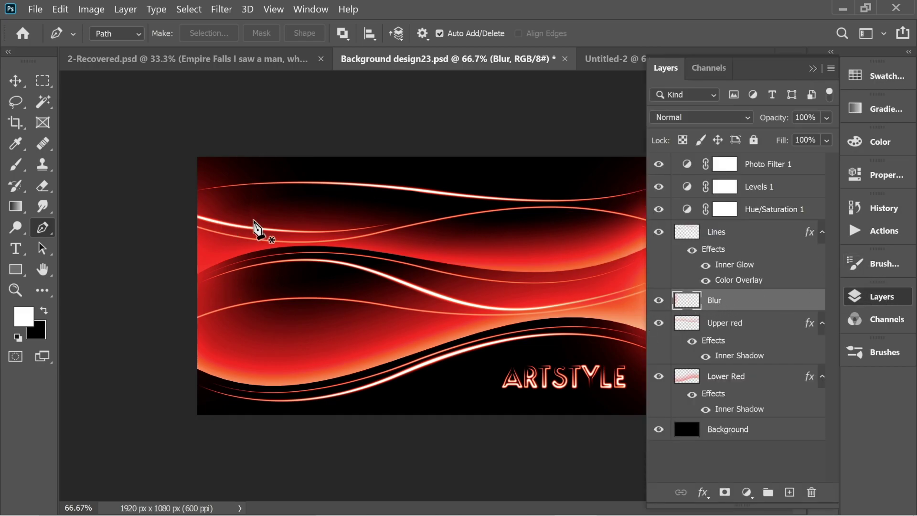
{"action": "left_click", "coordinate": [813, 68]}
Choose the Brush tool and set its size to 1000 px
{"action": "left_click", "coordinate": [15, 166]}
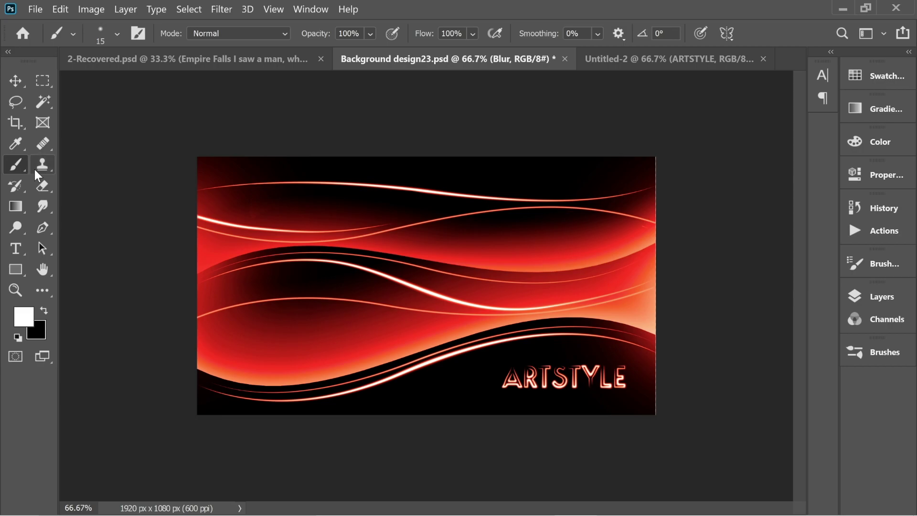
{"action": "left_click", "coordinate": [117, 33]}
{"action": "left_click", "coordinate": [162, 64]}
{"action": "type", "text": "1000"}
{"action": "key", "text": "Return"}
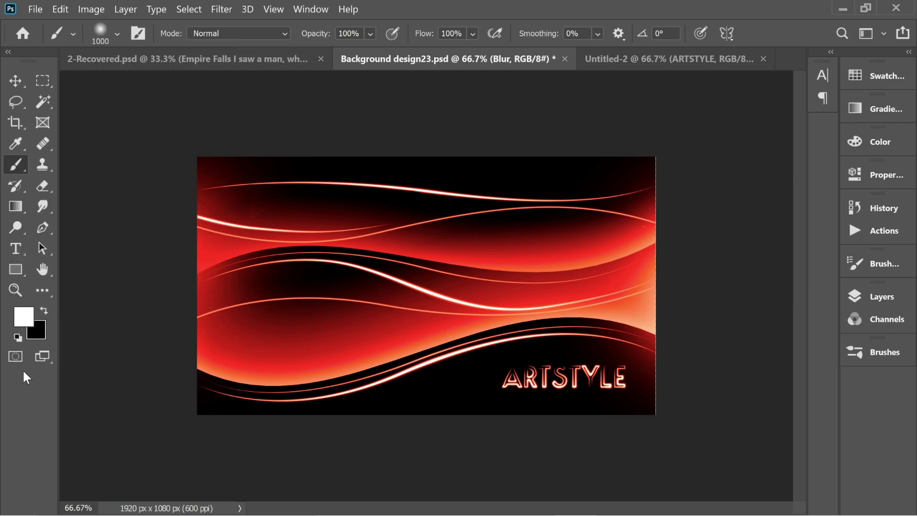
Set the foreground colour to pure red, ff0000
{"action": "left_click", "coordinate": [24, 325]}
{"action": "left_click", "coordinate": [620, 239]}
{"action": "left_click", "coordinate": [623, 236]}
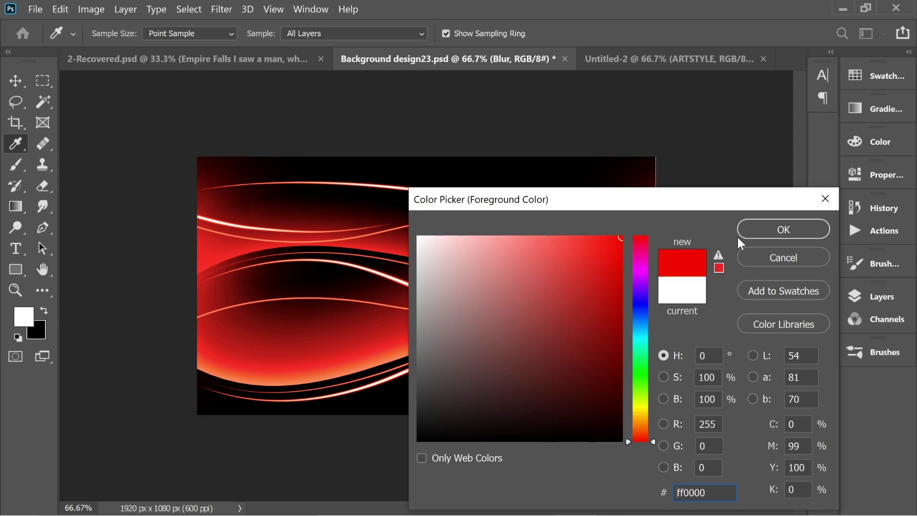
{"action": "left_click", "coordinate": [784, 228]}
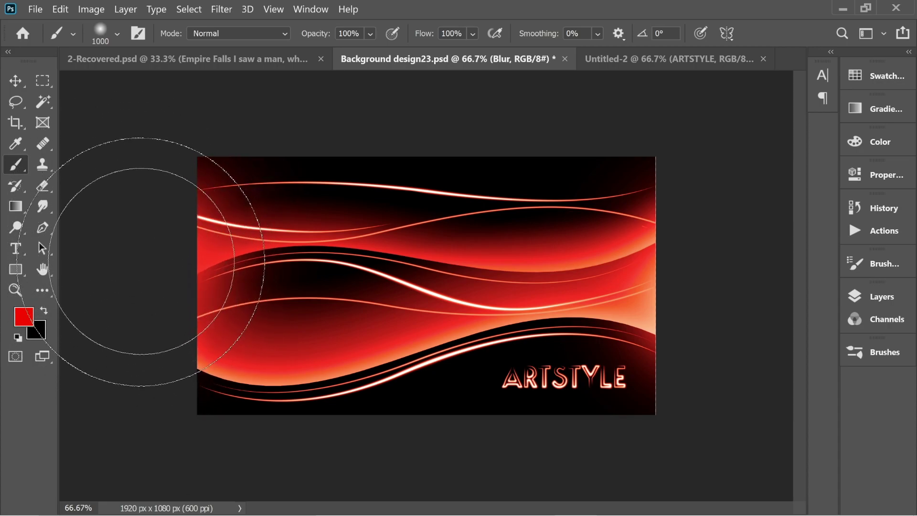
Lower the brush opacity to 13% and dab soft red over the left edge of the artwork on the Blur layer
{"action": "left_click_drag", "start_coordinate": [370, 34], "coordinate": [353, 53]}
{"action": "left_click", "coordinate": [172, 257]}
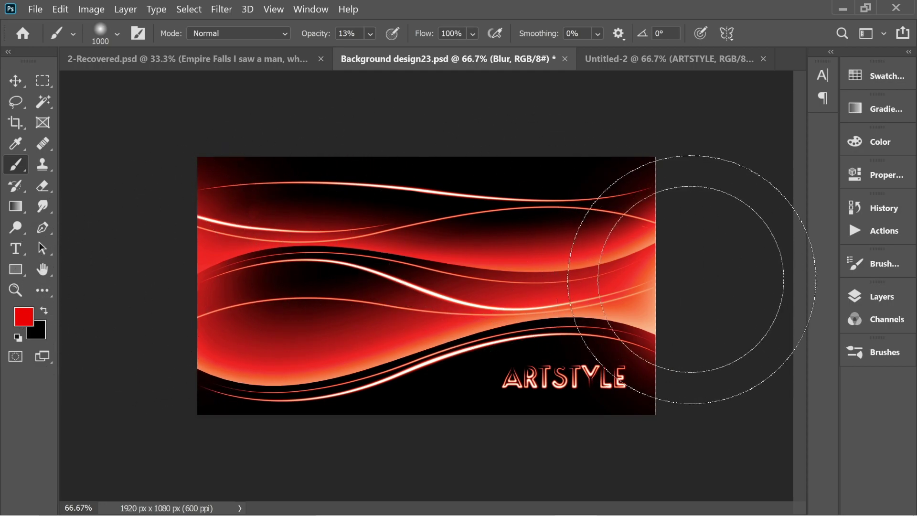
Set the foreground colour to white and raise the brush opacity to 100%
{"action": "left_click", "coordinate": [24, 317]}
{"action": "left_click_drag", "start_coordinate": [487, 302], "coordinate": [371, 198]}
{"action": "left_click", "coordinate": [768, 234]}
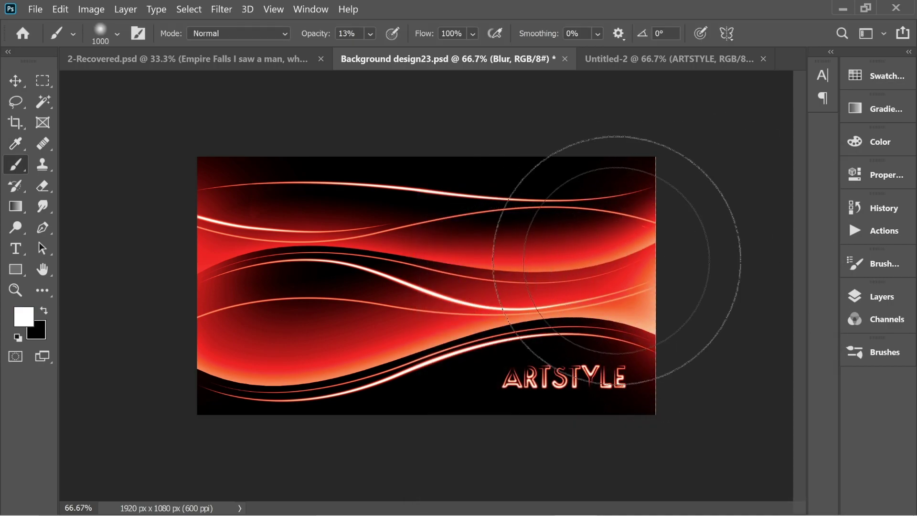
{"action": "left_click", "coordinate": [370, 33]}
{"action": "left_click_drag", "start_coordinate": [378, 52], "coordinate": [444, 52]}
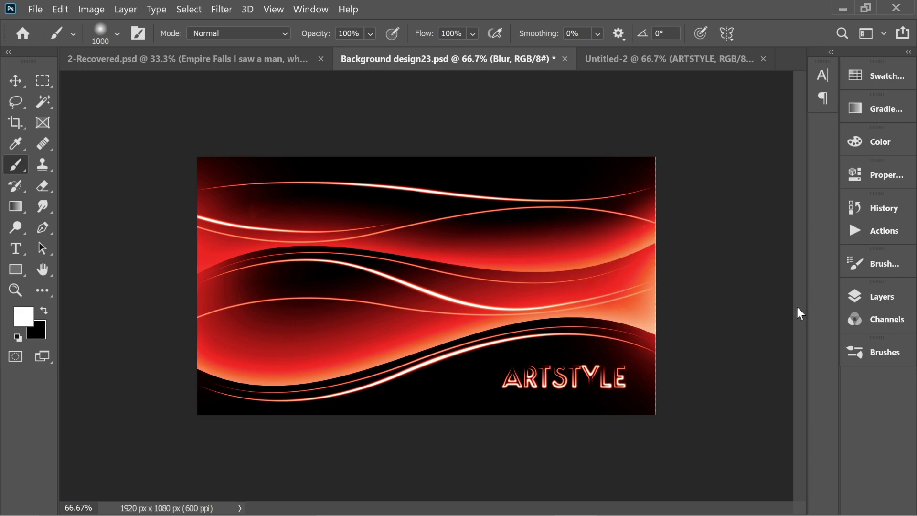
Try a soft white dab over the right edge of the artwork, undo it and switch to the Move tool
{"action": "left_click", "coordinate": [738, 280]}
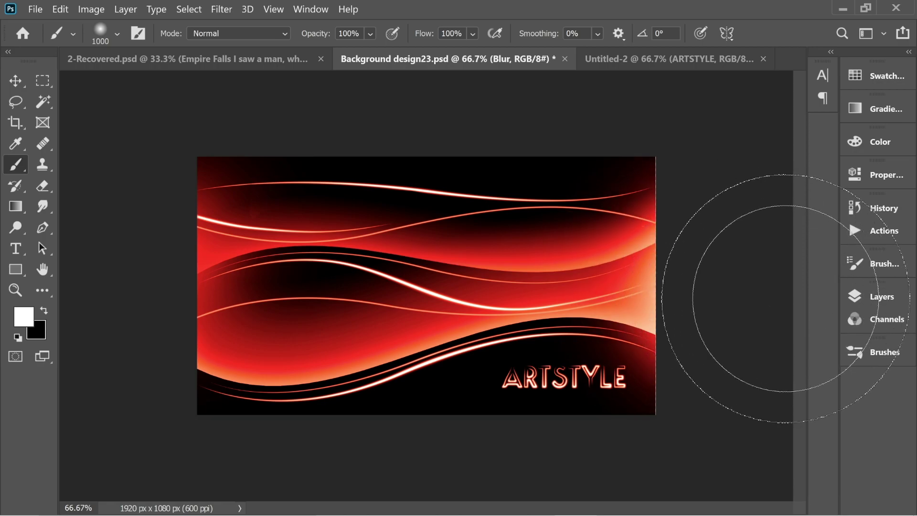
{"action": "key", "text": "ctrl+z"}
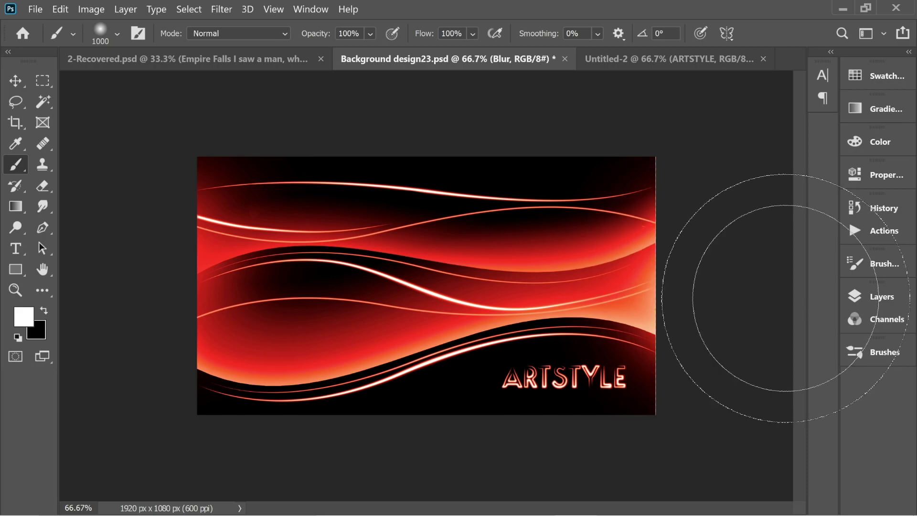
{"action": "key", "text": "v"}
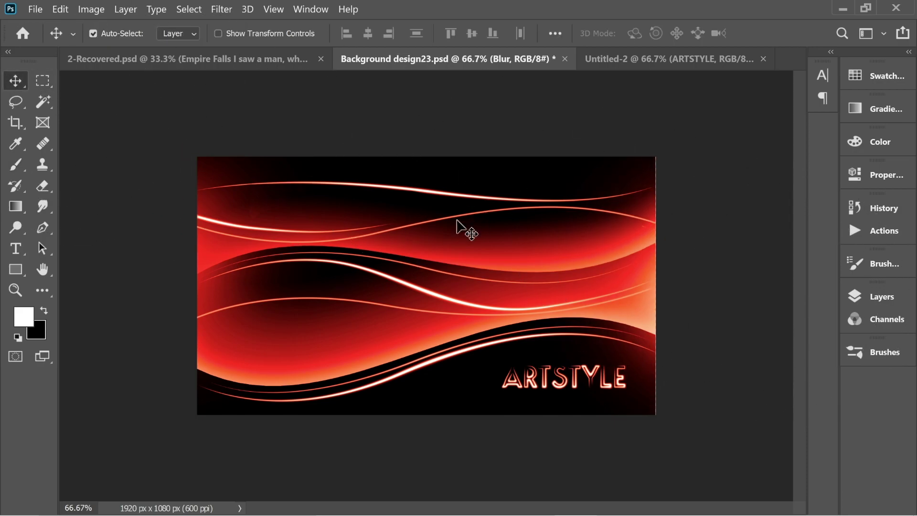